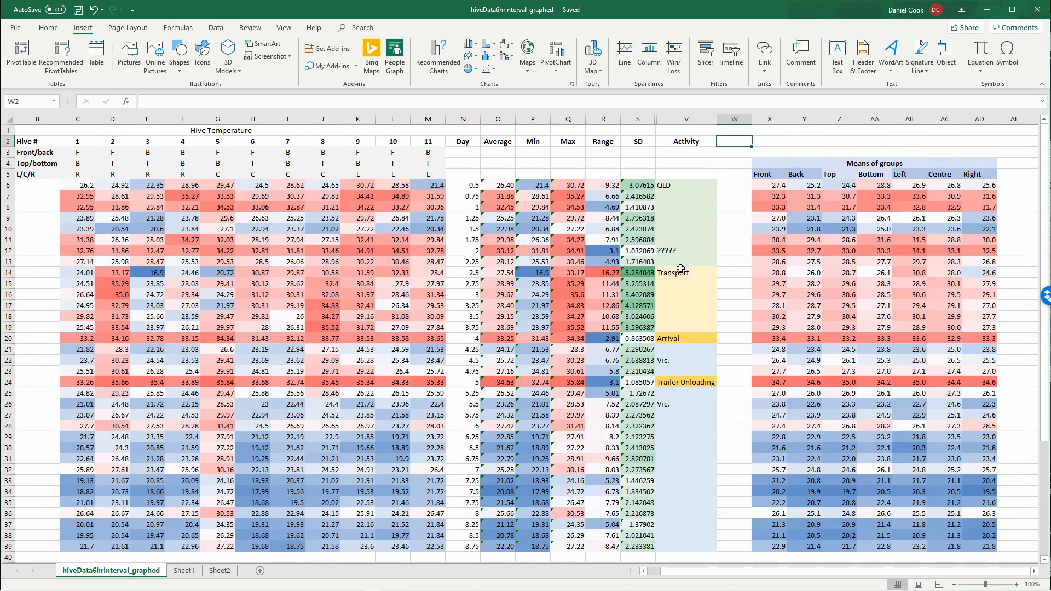
Select the Average column's values in O6:O39 as the data for a chart.
click(738, 230)
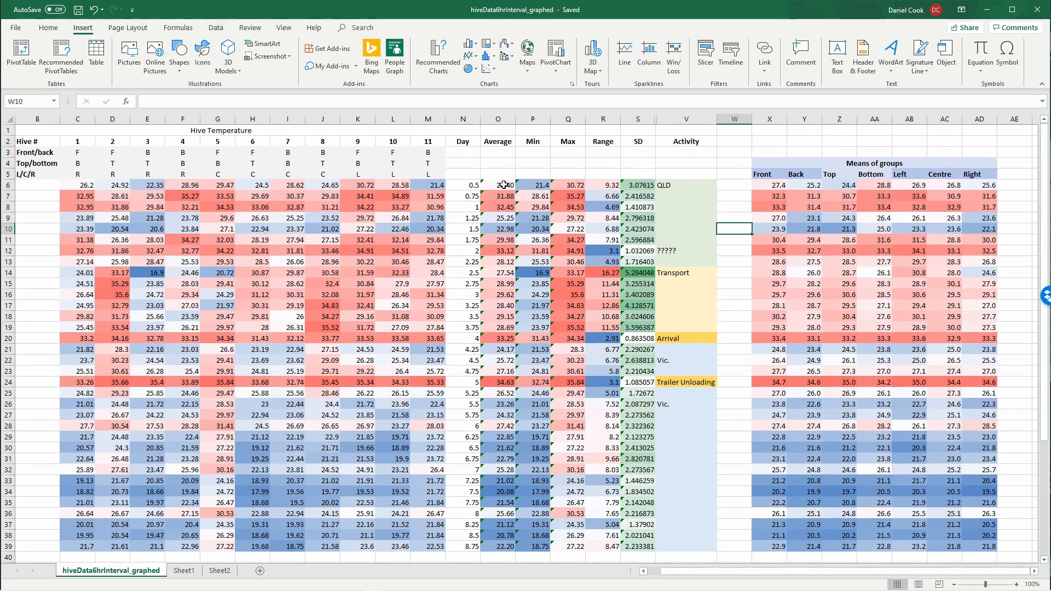
drag(504, 185, 503, 547)
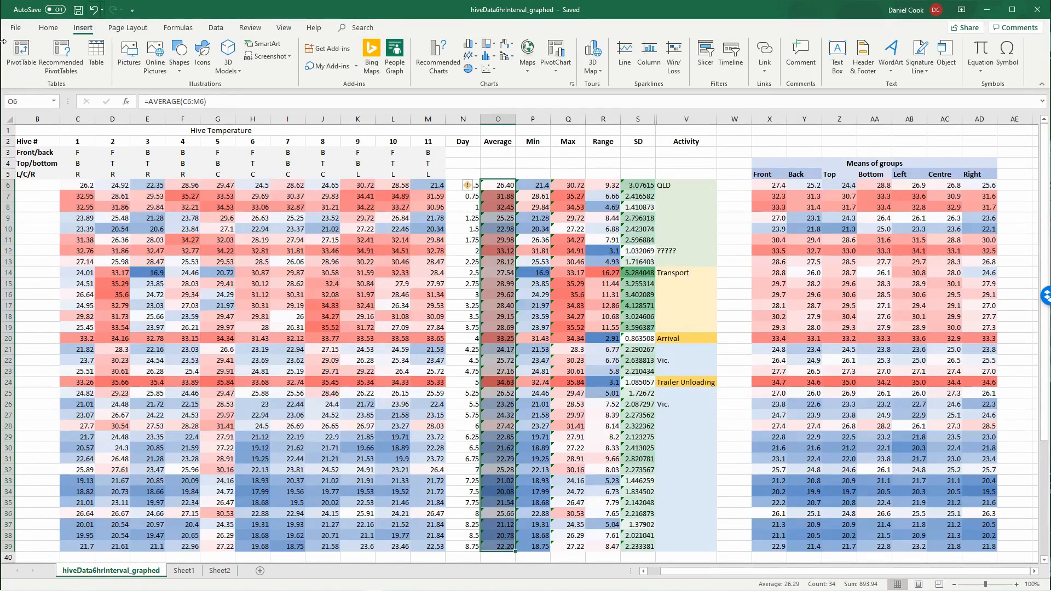
click(48, 28)
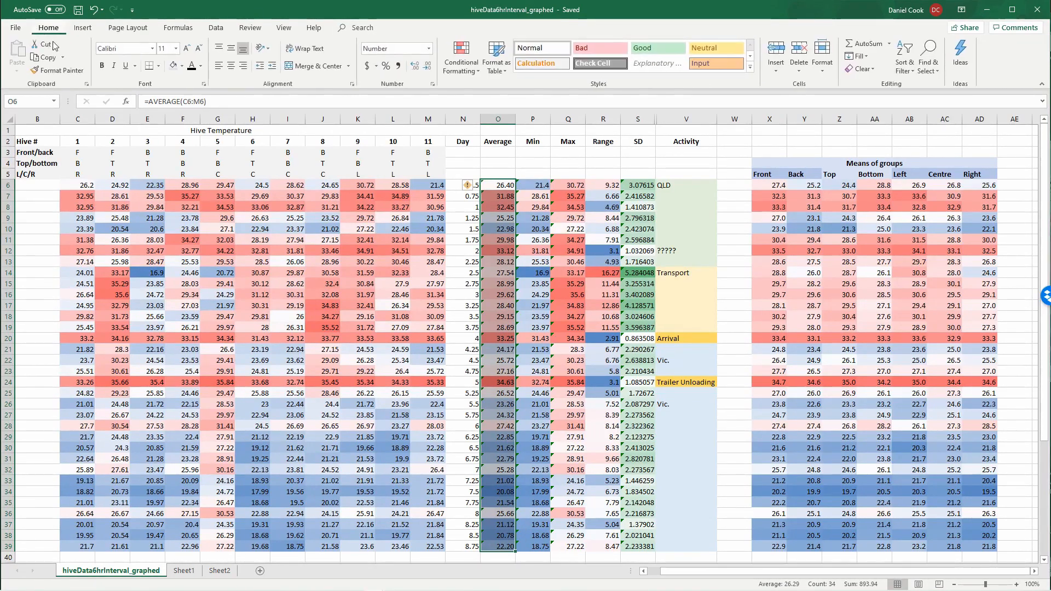
click(82, 28)
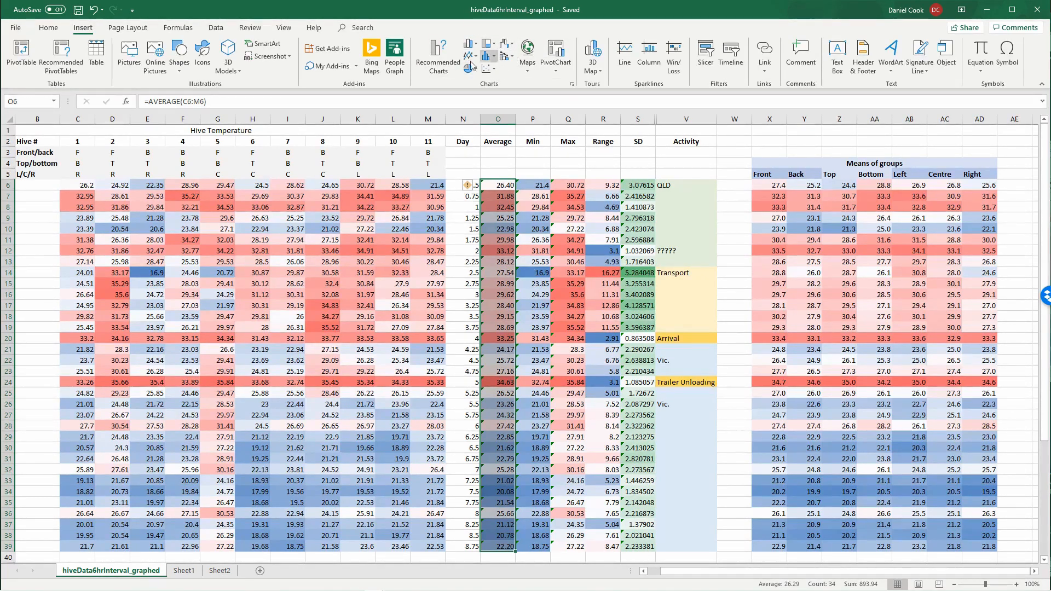
Preview the recommended charts for the averages, including scatter, clustered column, histogram, Pareto and line.
click(444, 54)
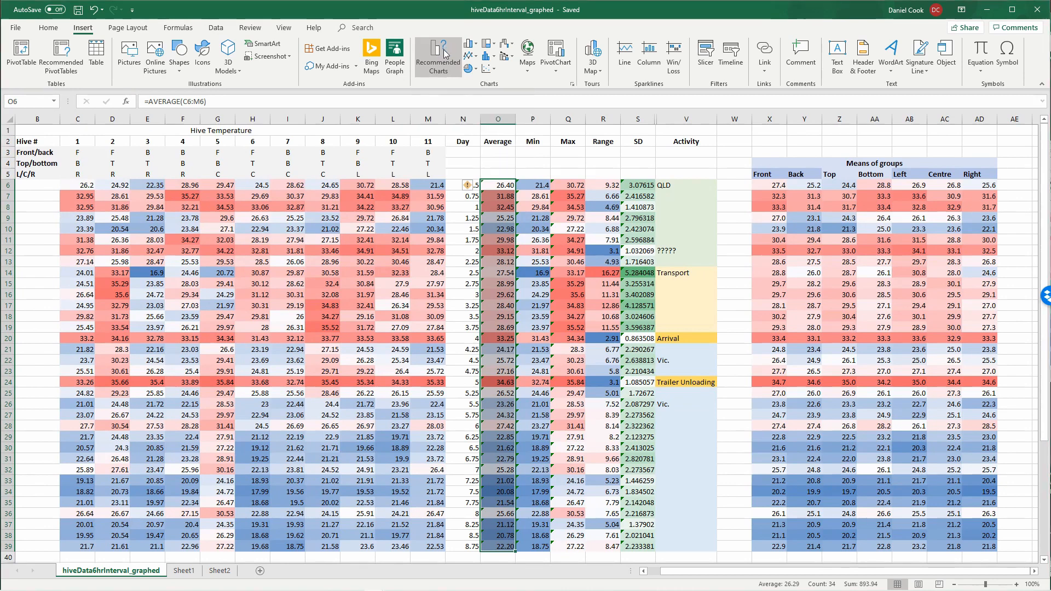
click(408, 267)
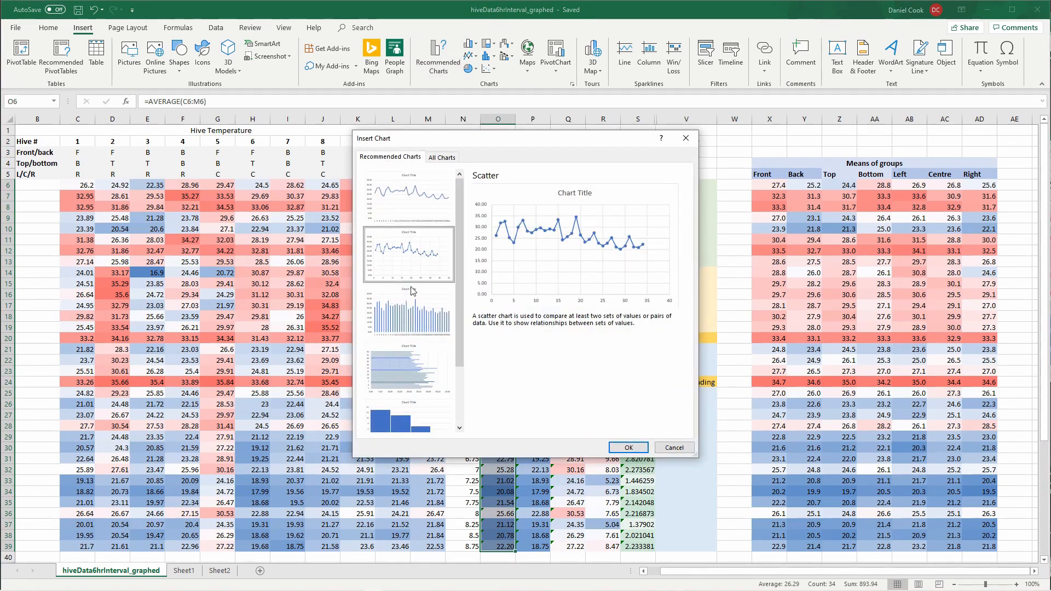
click(411, 315)
click(411, 372)
click(410, 419)
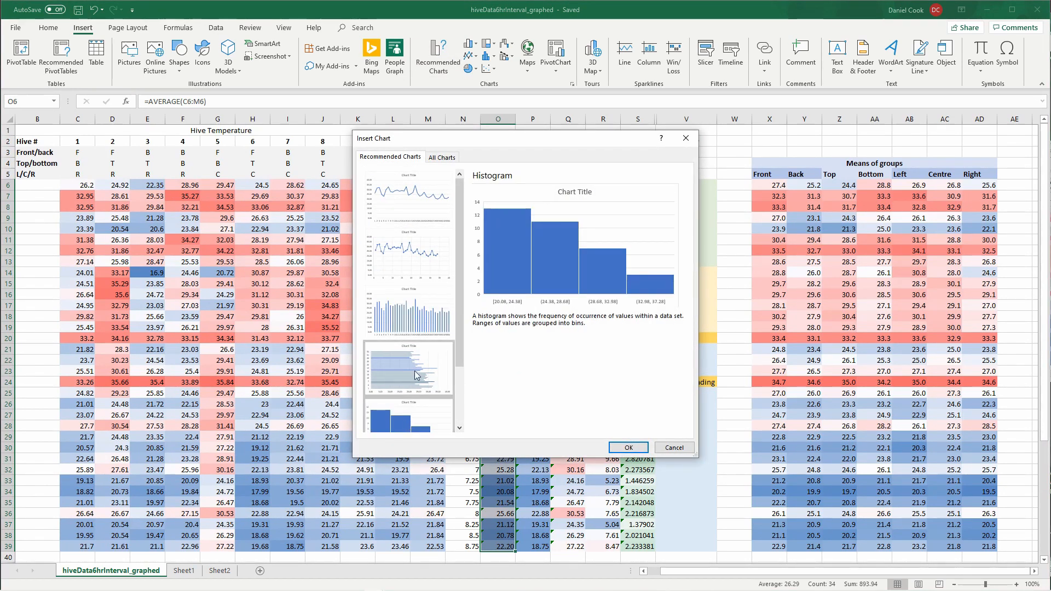
click(409, 415)
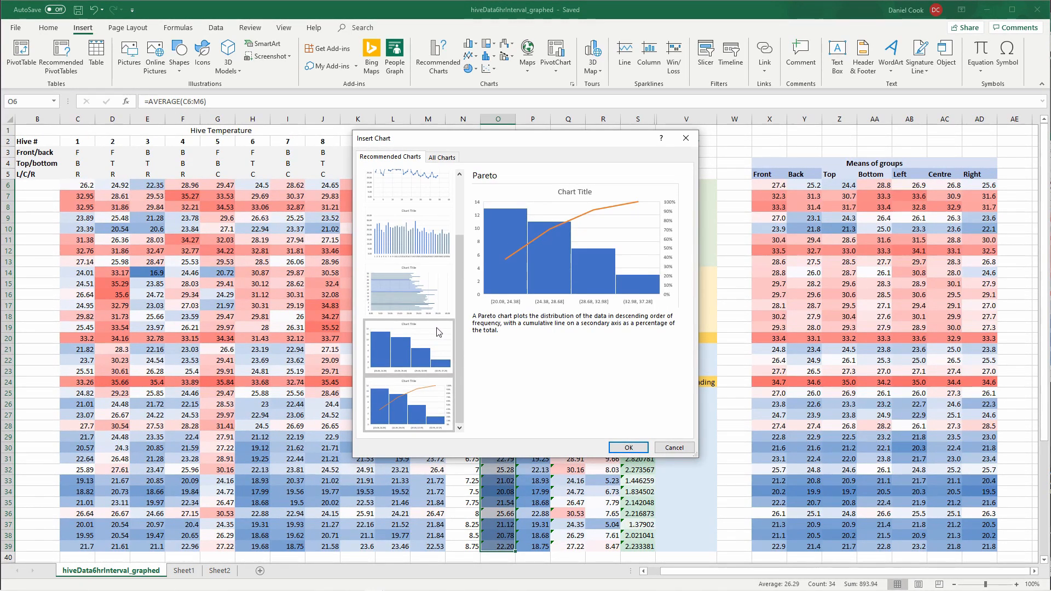
click(407, 279)
click(414, 240)
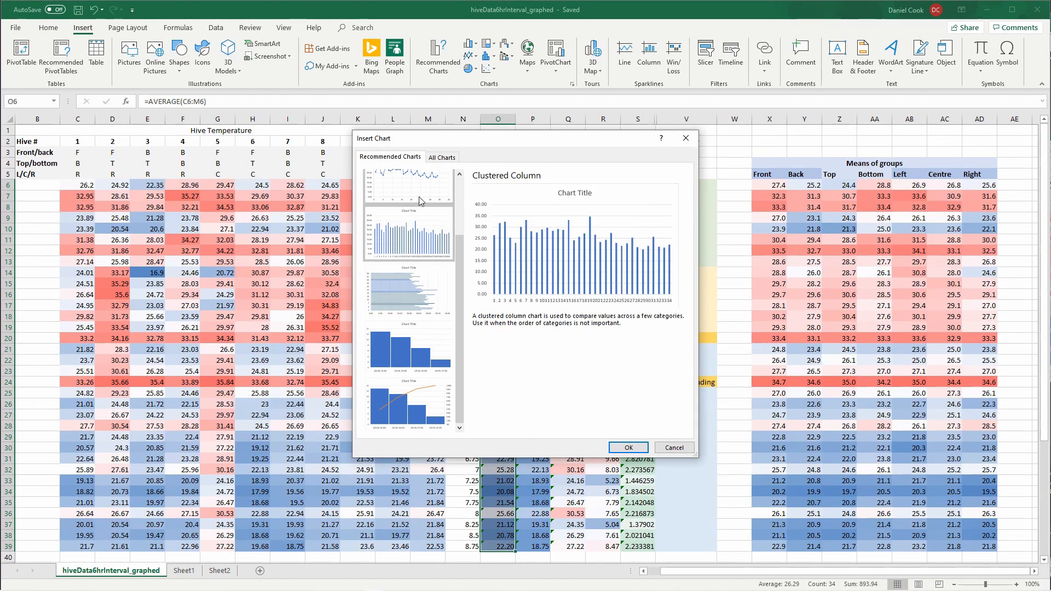
click(422, 201)
click(393, 209)
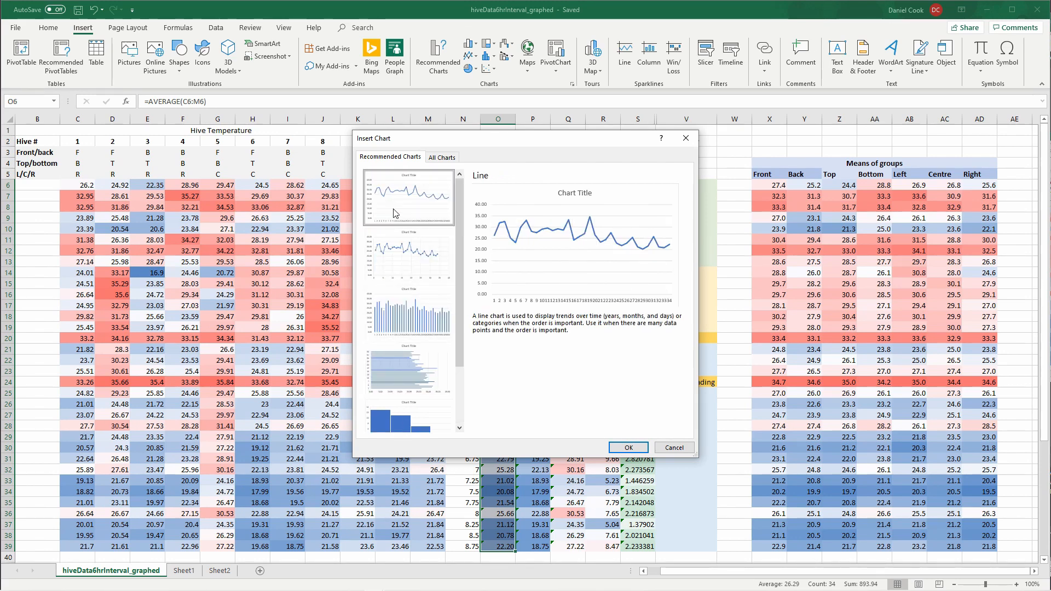
Compare the line chart subtypes in the full chart list, including the stacked and marker versions, and close without inserting one.
click(440, 158)
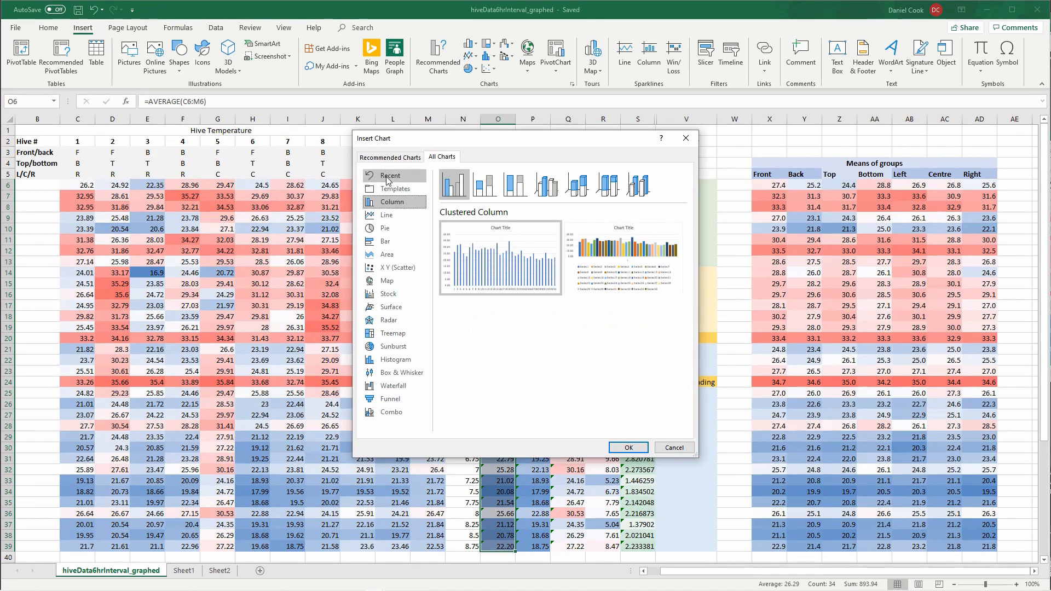
click(391, 216)
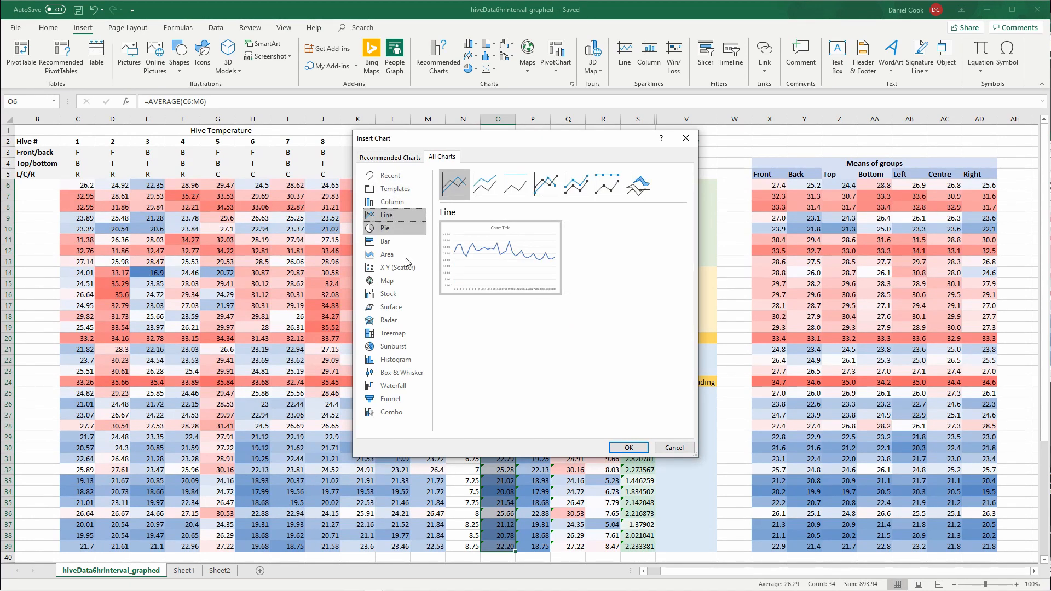
click(485, 185)
click(517, 192)
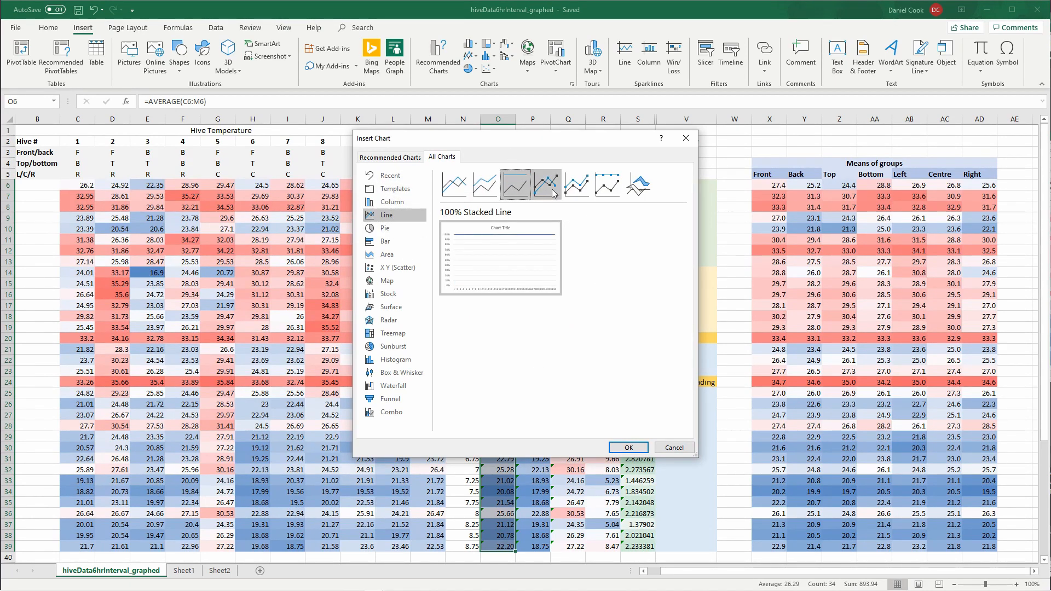
click(545, 186)
click(576, 186)
click(602, 187)
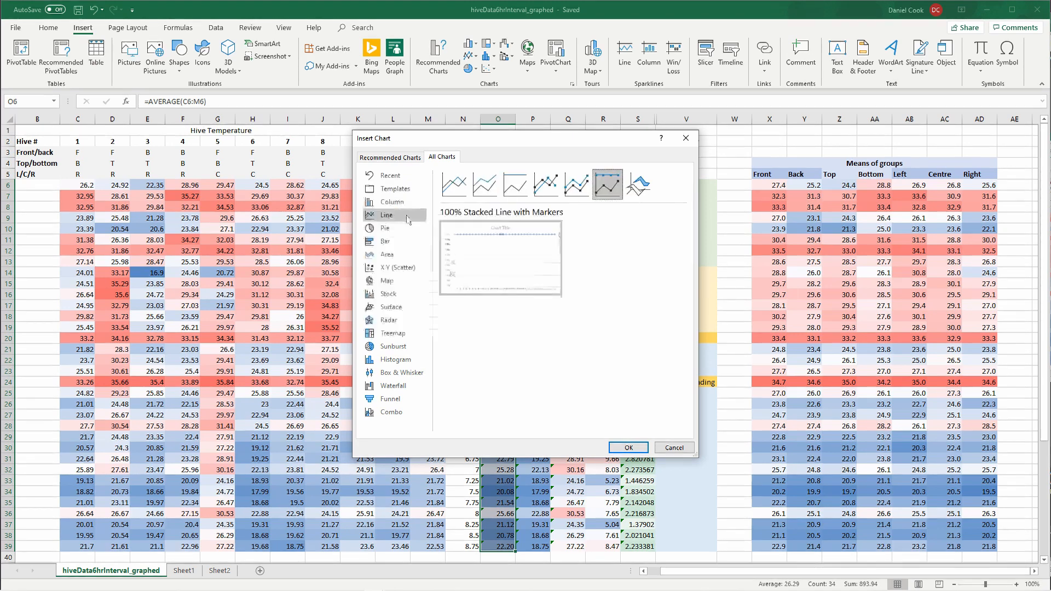
click(573, 192)
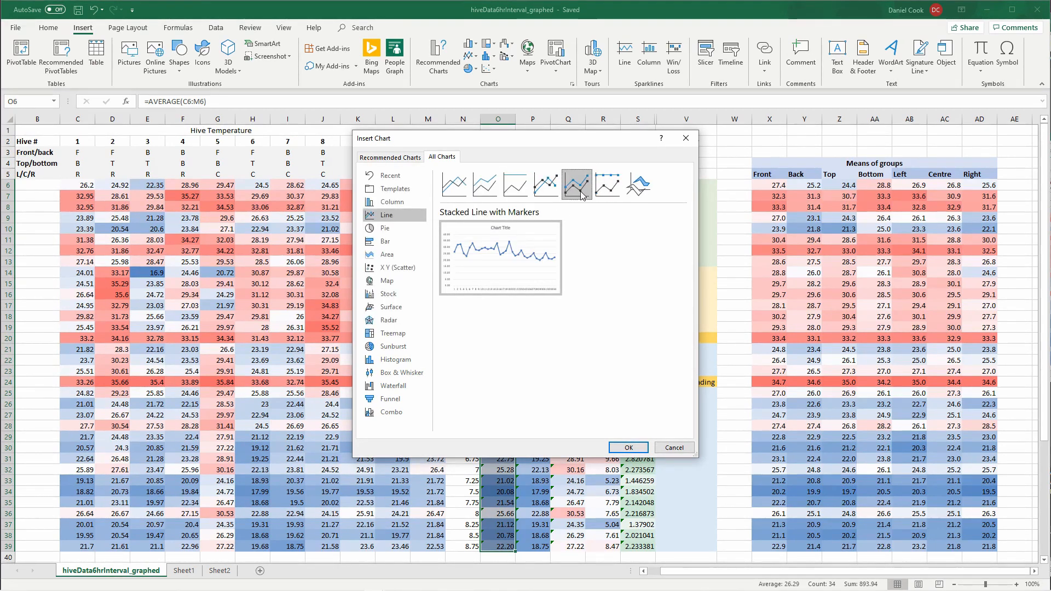
click(674, 447)
Insert a plain 2-D line chart of the selected averages and move it up over columns Q to Y, starting near row 4.
click(48, 27)
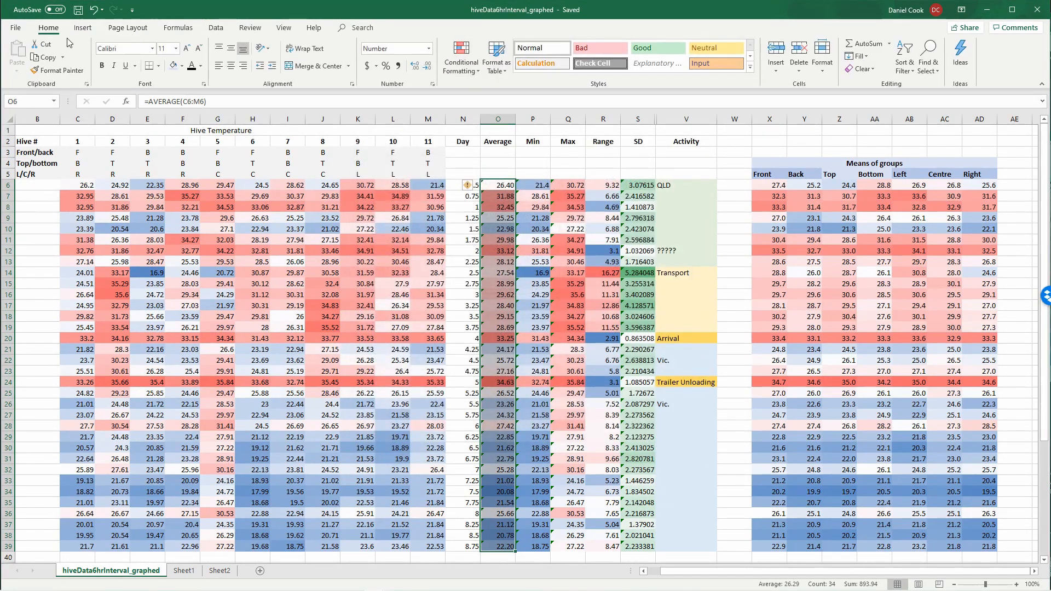
click(83, 27)
click(474, 57)
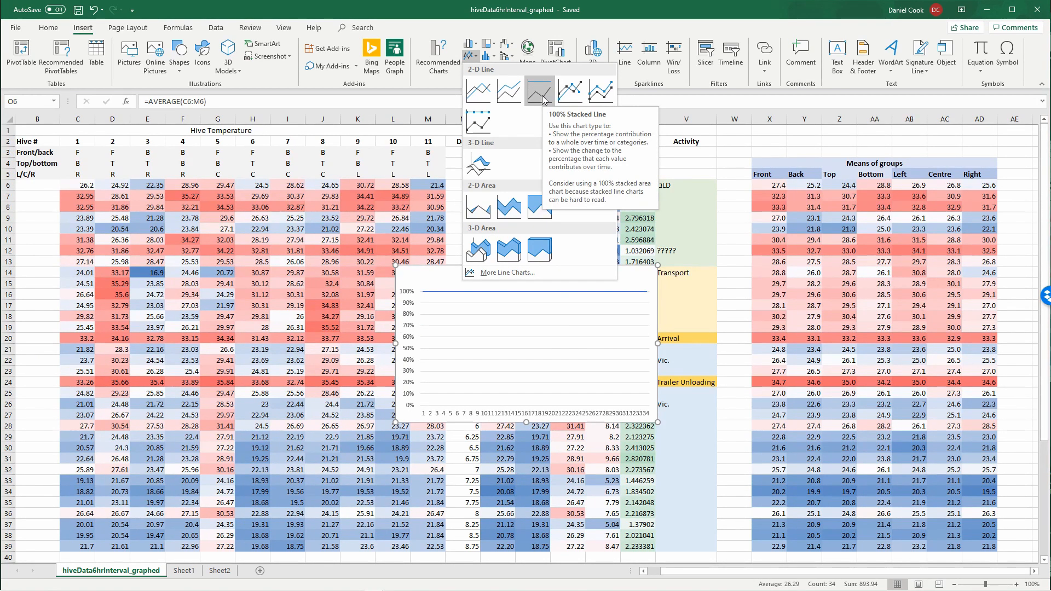
click(485, 104)
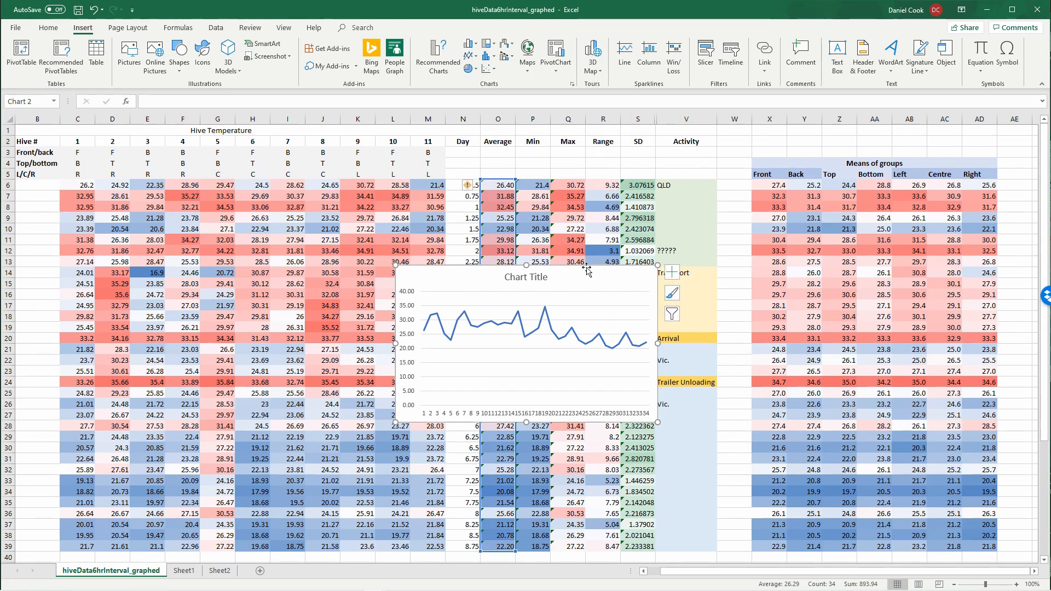
drag(614, 273, 736, 161)
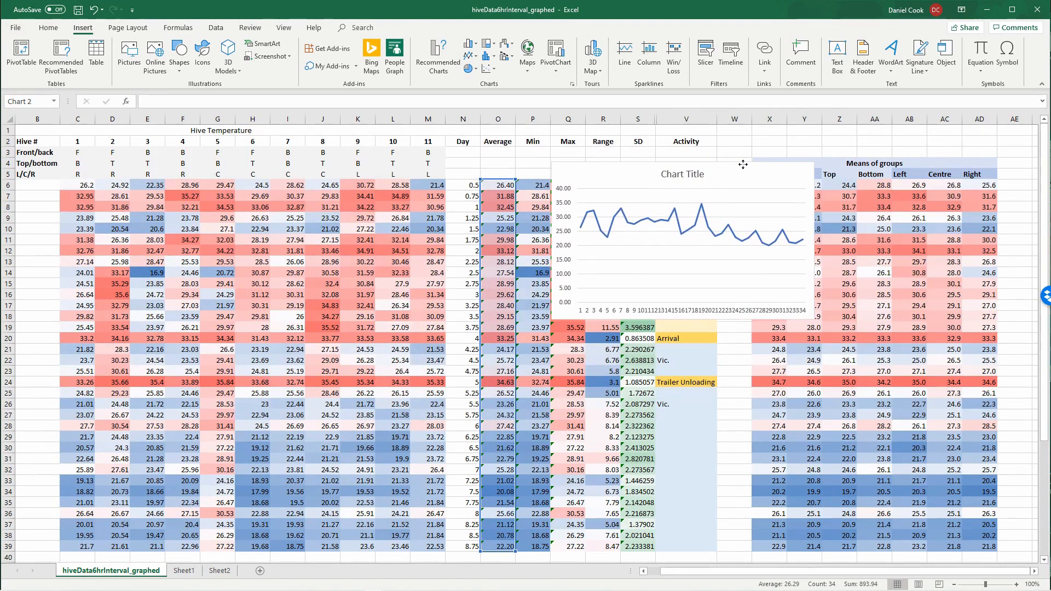
Try shifting the chart title slightly inside the chart, and undo the move.
click(698, 176)
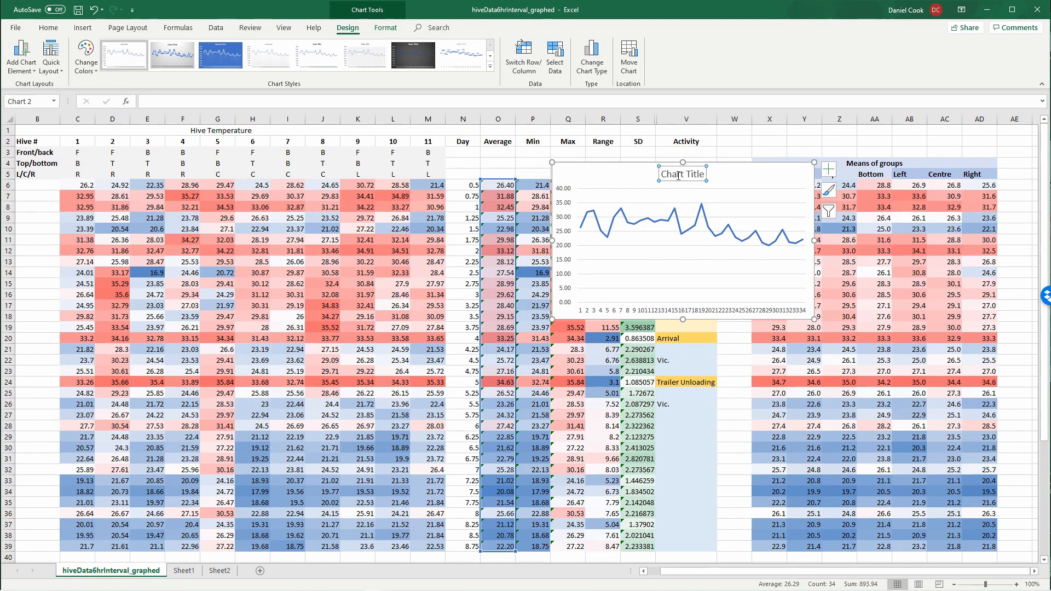
mouse_move(683, 182)
mouse_down()
mouse_move(687, 197)
mouse_move(687, 181)
mouse_up()
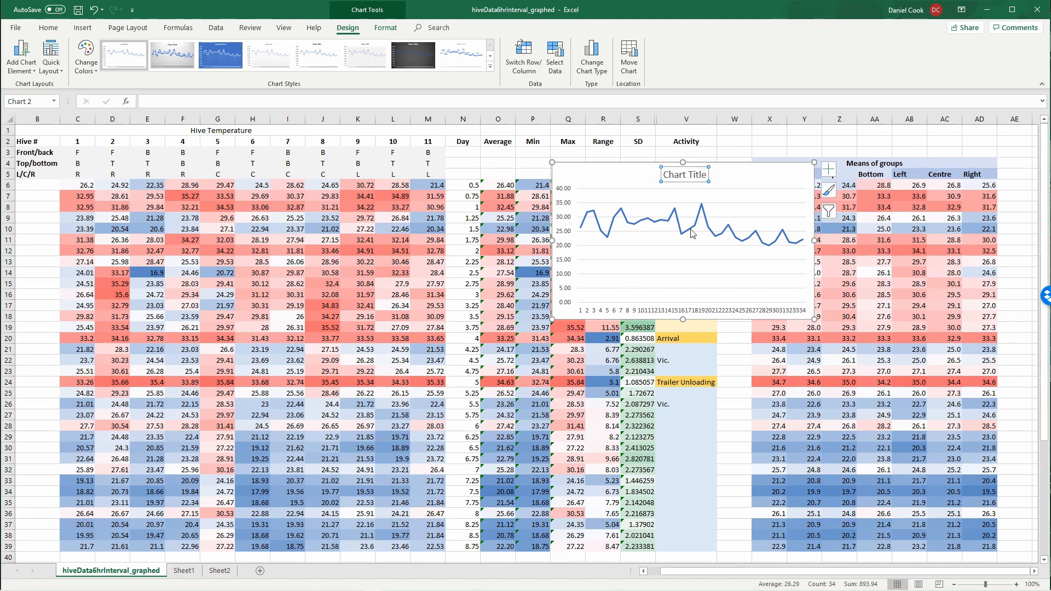
key(ctrl+z)
key(ctrl+z)
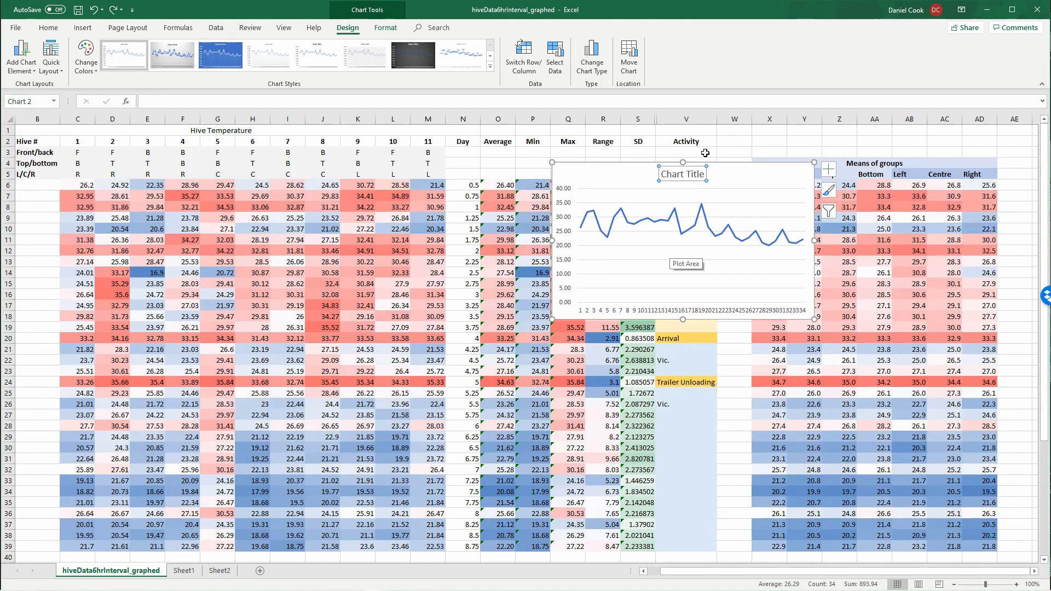
Nudge the chart slightly and name its data series from the Average header in cell O2.
drag(722, 164, 718, 161)
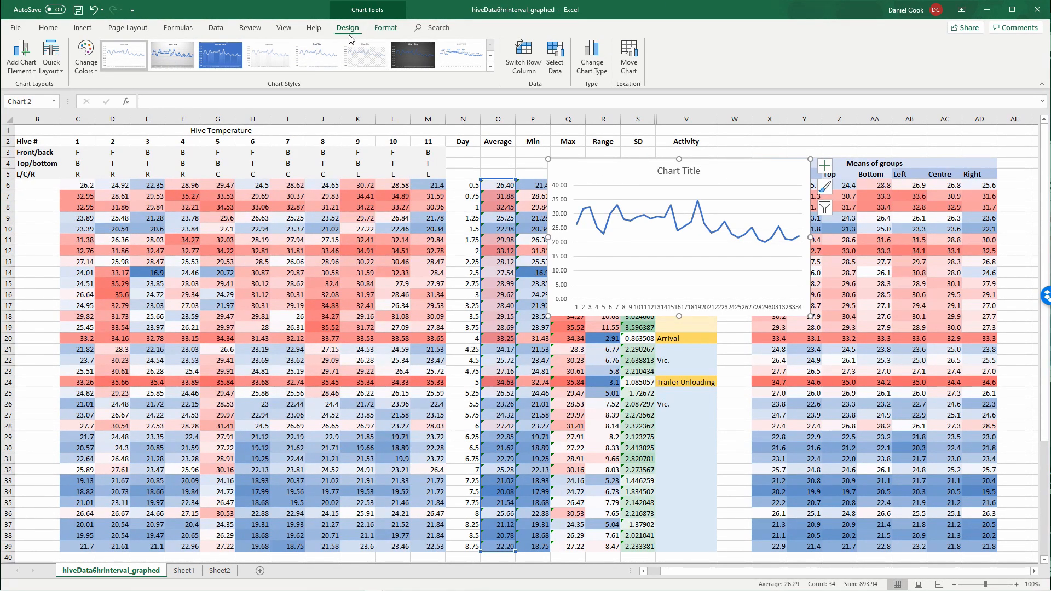
click(557, 57)
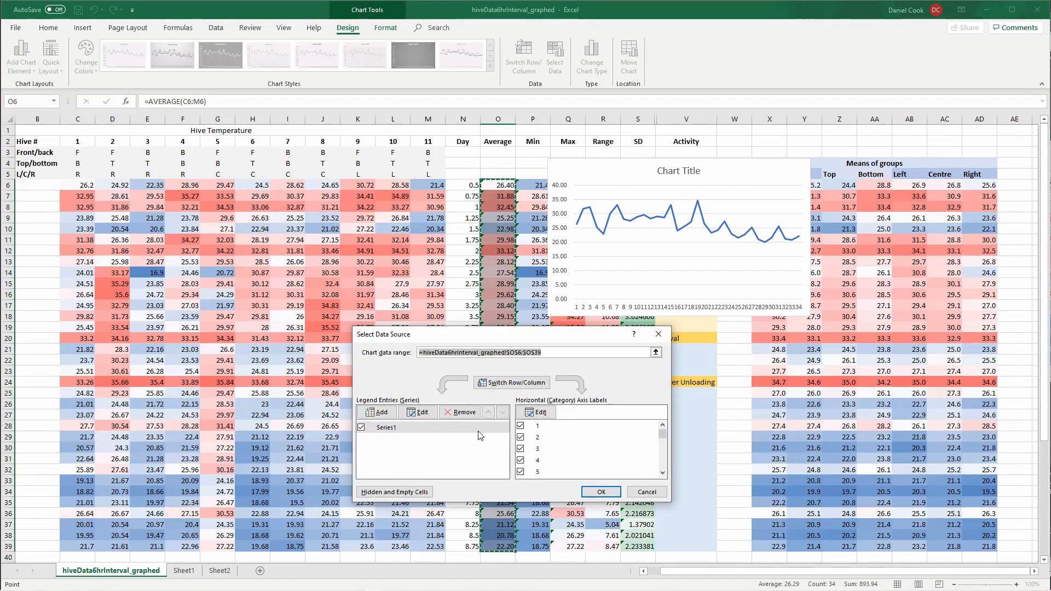
click(413, 415)
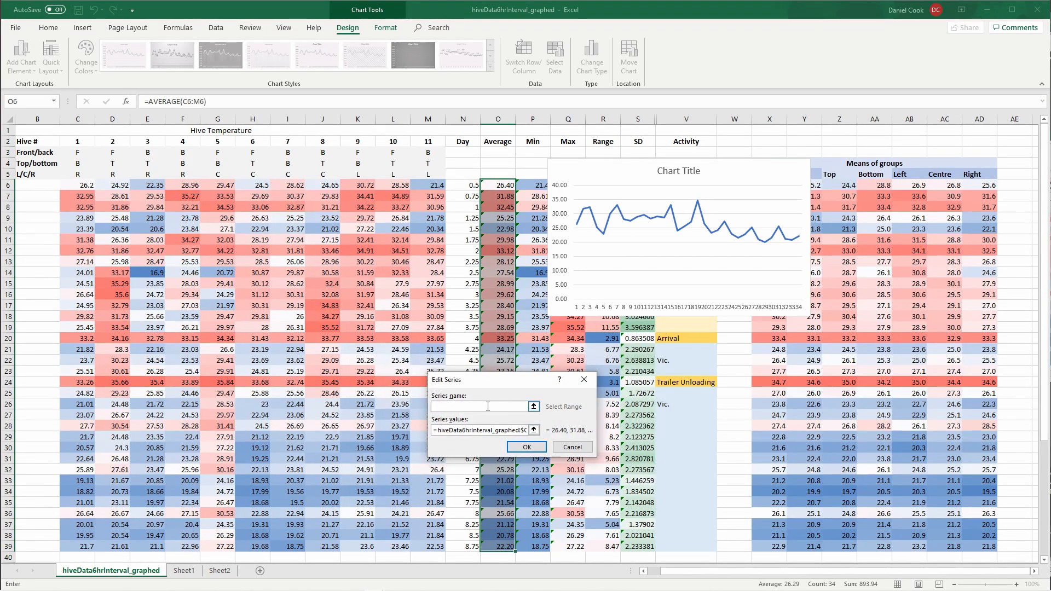
click(504, 145)
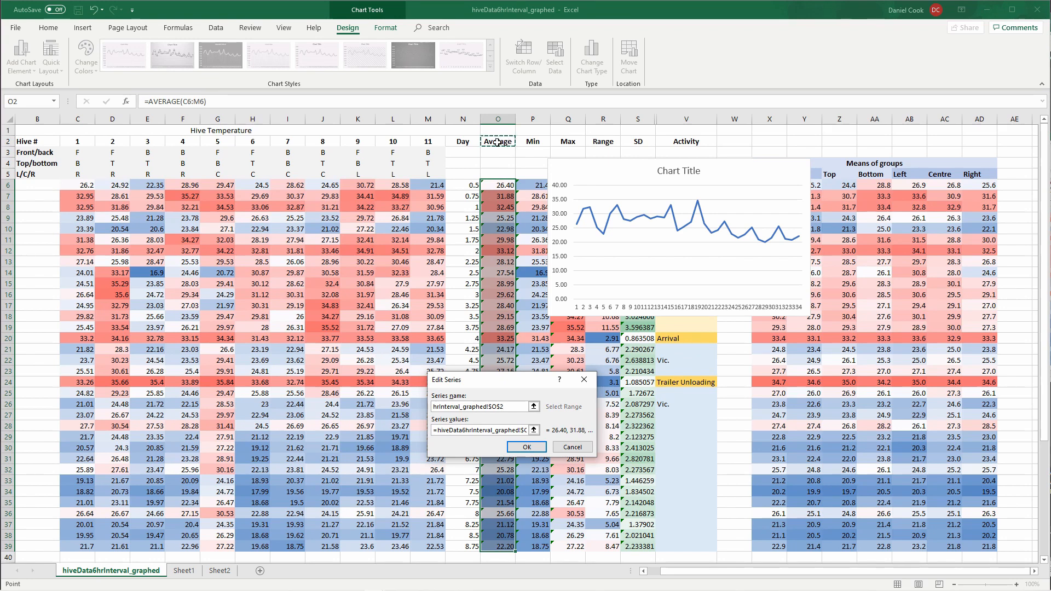
click(527, 447)
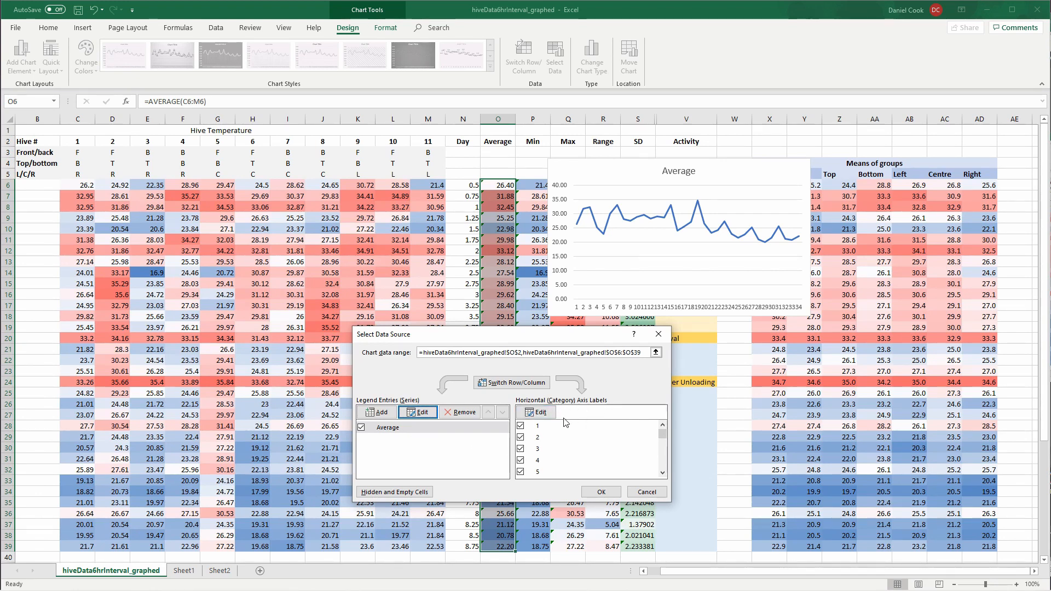
Set the chart's horizontal axis labels to the Day values in N6:N39 and apply the data source changes.
click(541, 413)
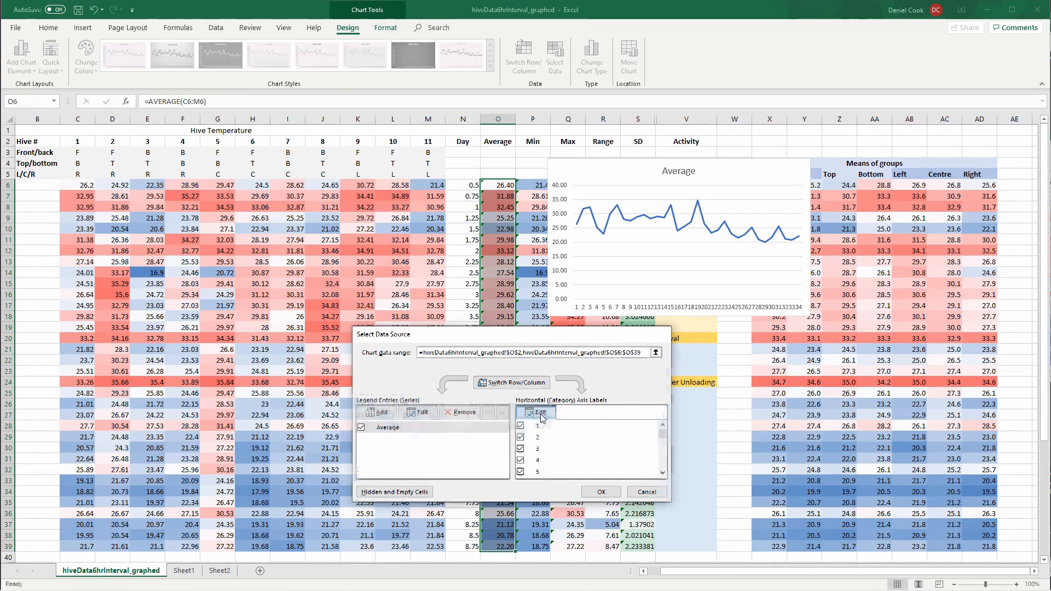
drag(556, 387, 611, 344)
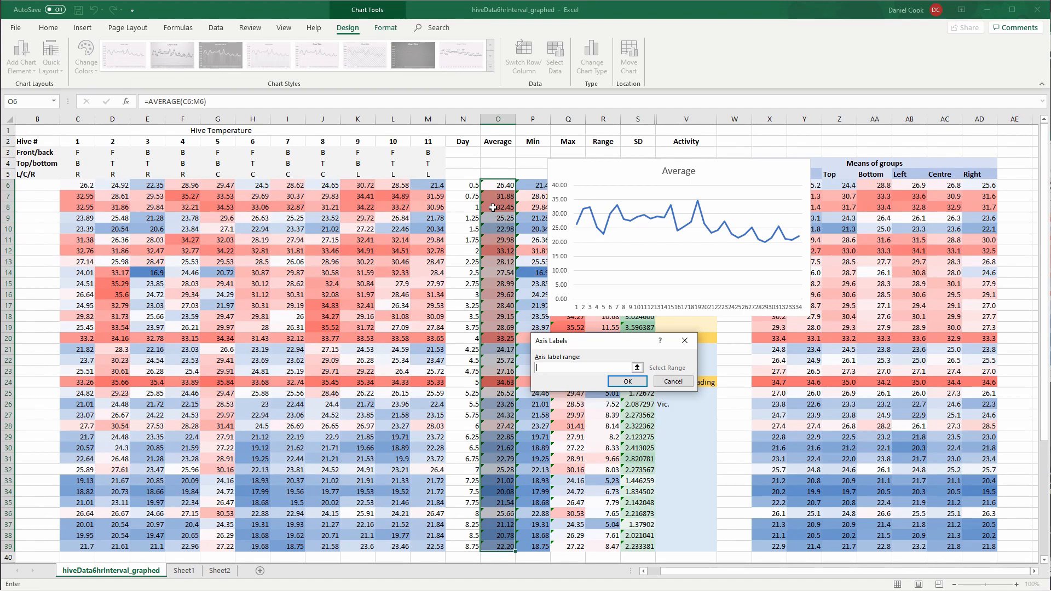
scroll(471, 157, down, 1)
scroll(477, 171, up, 1)
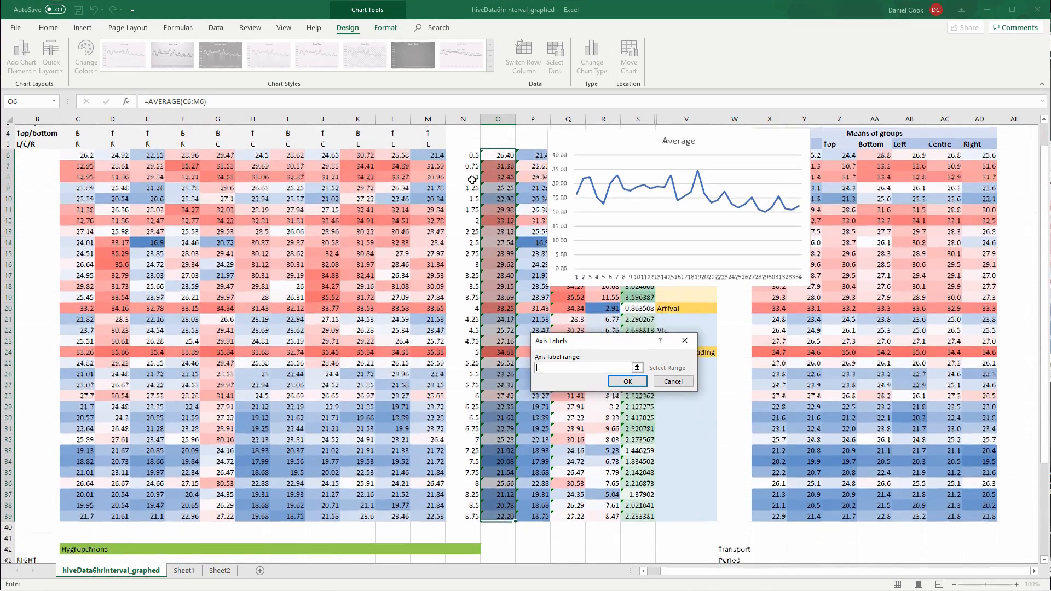
scroll(479, 169, down, 1)
drag(468, 153, 467, 515)
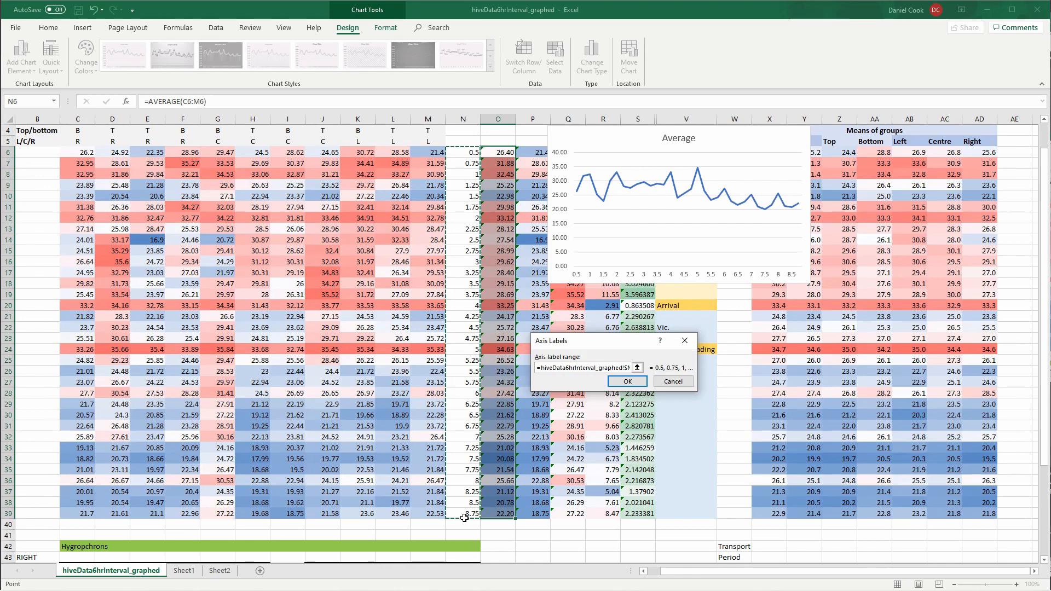
click(638, 383)
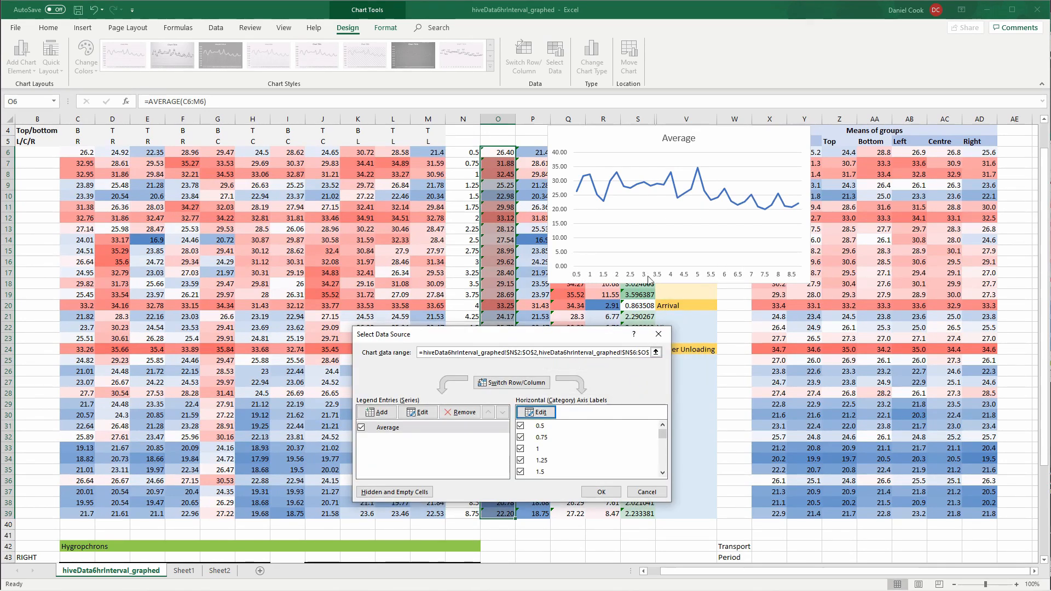
click(607, 491)
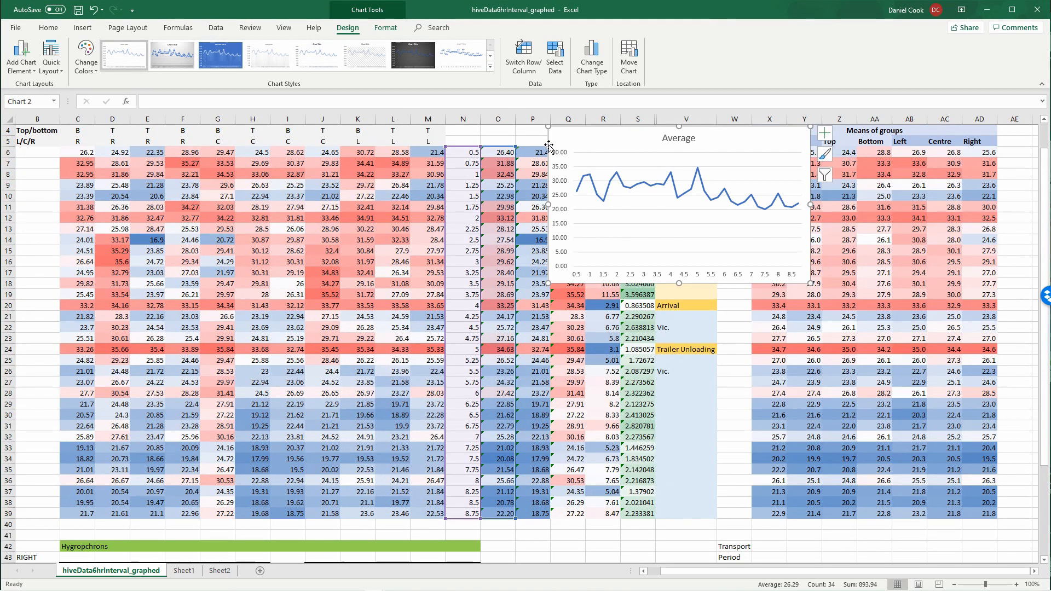
Move the Average chart over columns P to X, starting near row 9, and add axis titles to it.
drag(549, 147, 513, 200)
scroll(714, 246, up, 1)
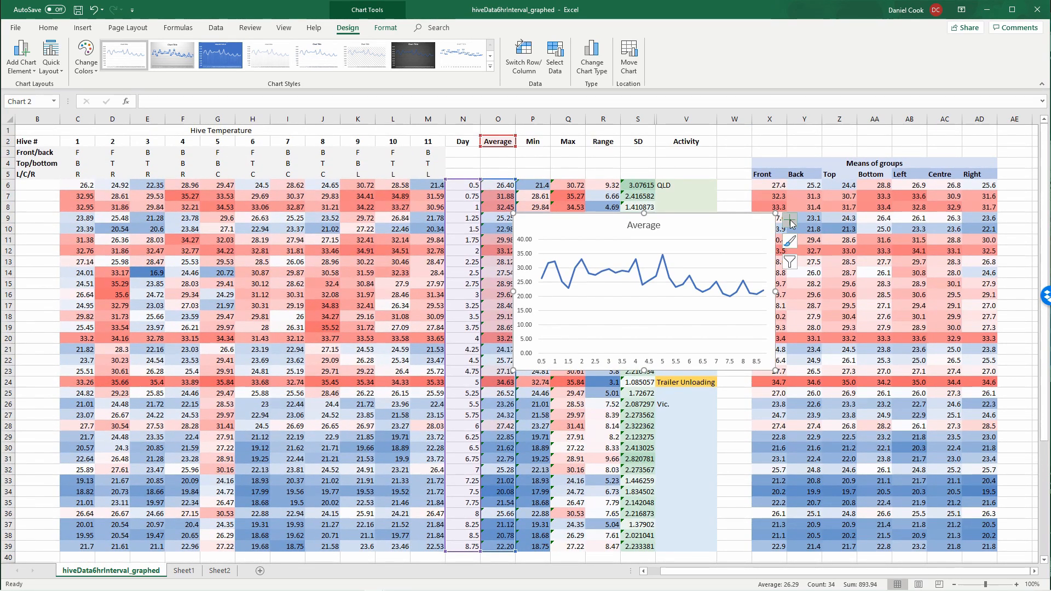
click(790, 221)
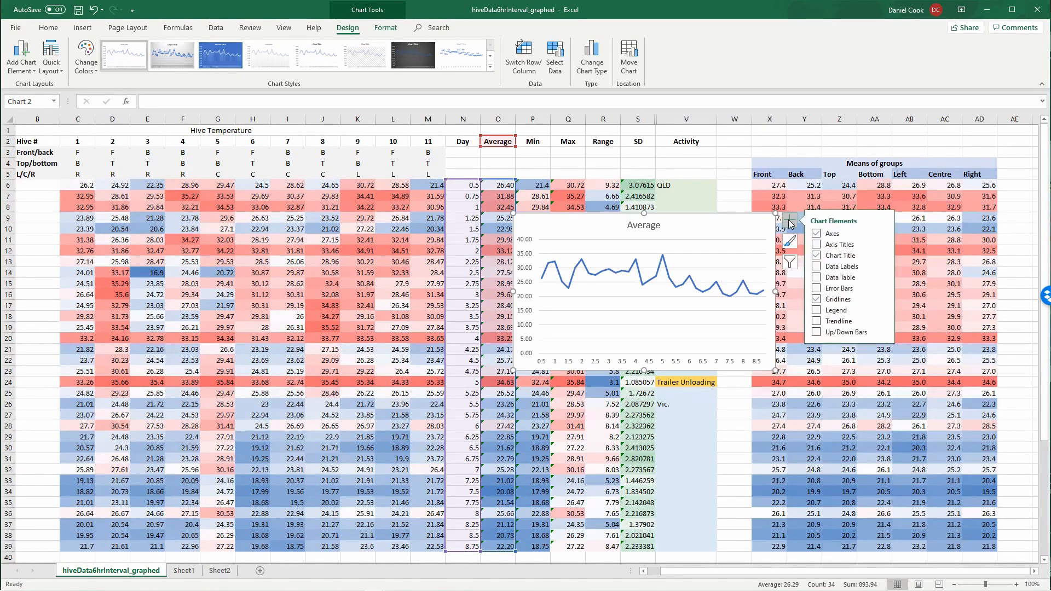
click(817, 244)
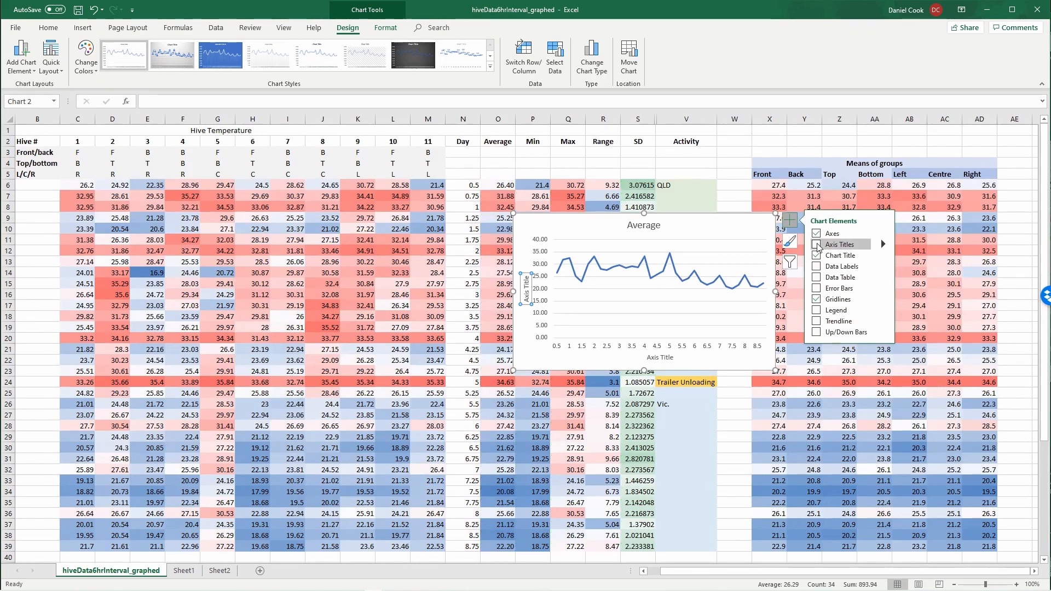
Title the chart's vertical axis "Temperature °C".
triple_click(526, 292)
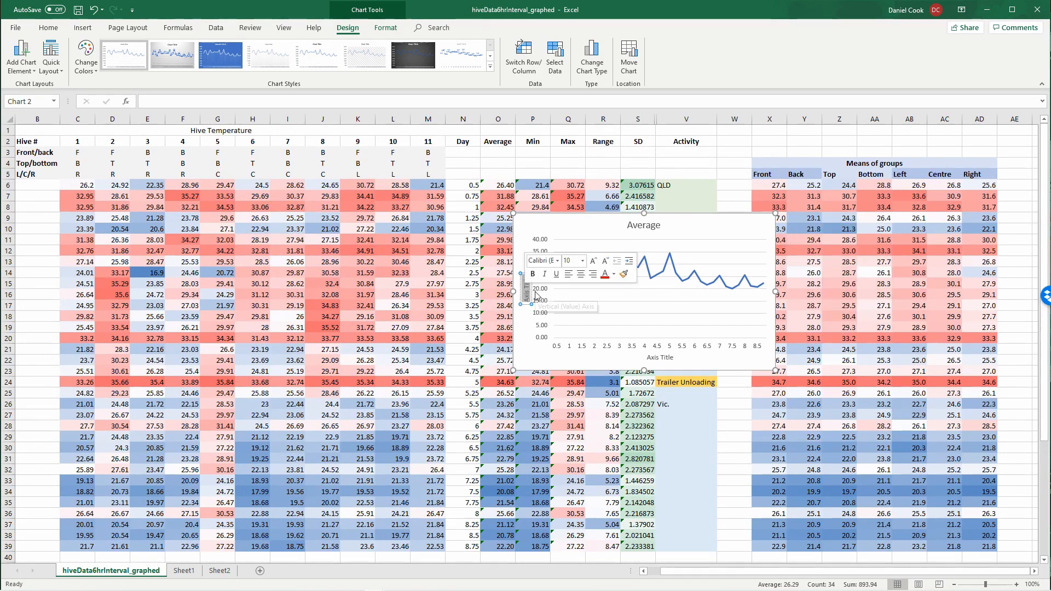
text(Temper)
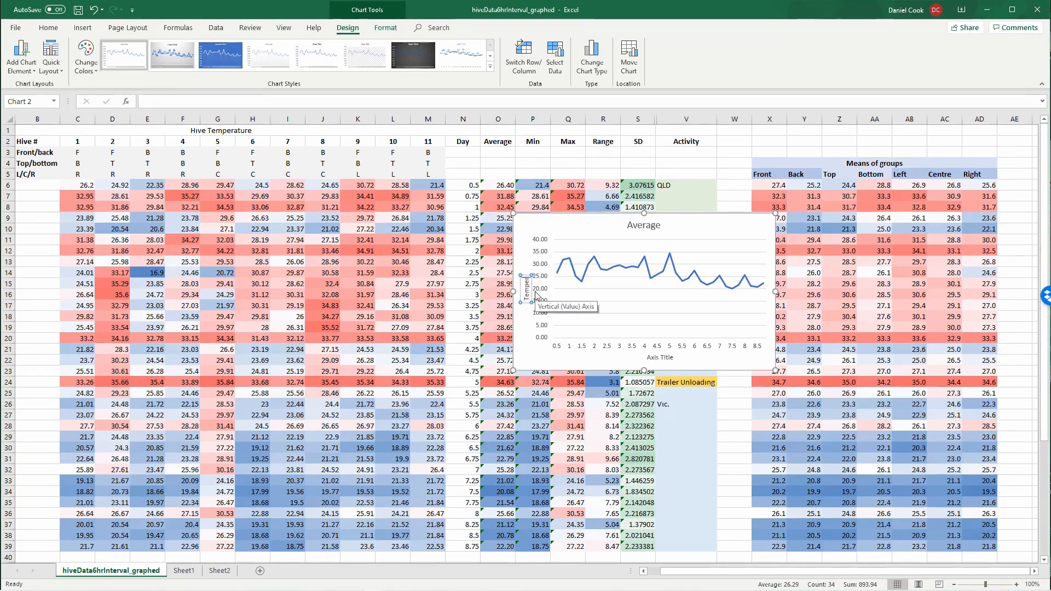
text(ature)
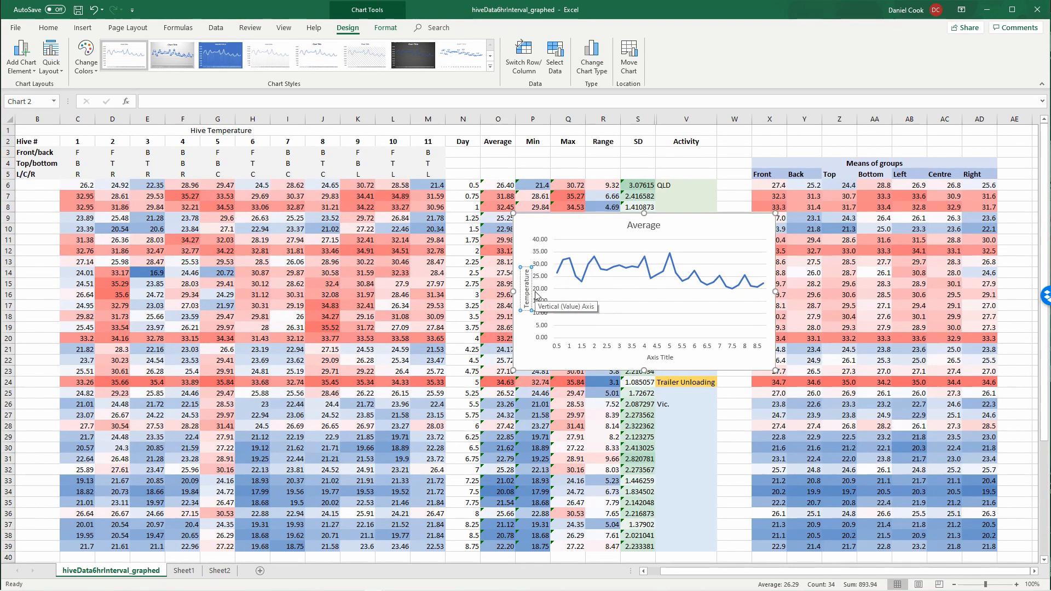
double_click(529, 274)
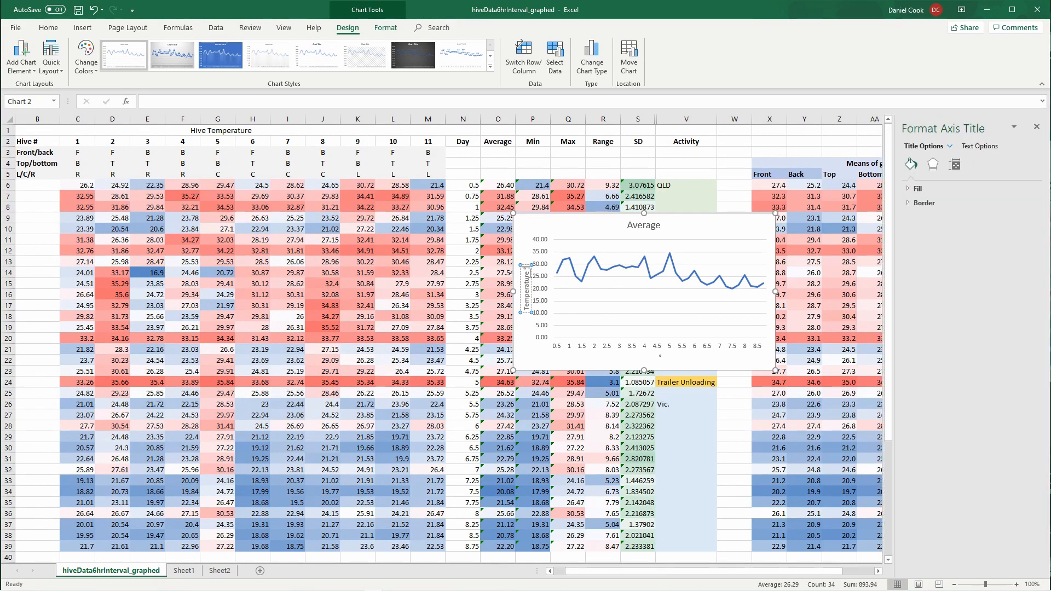
Title the chart's horizontal axis "Day" and reselect the whole chart.
click(661, 356)
click(659, 356)
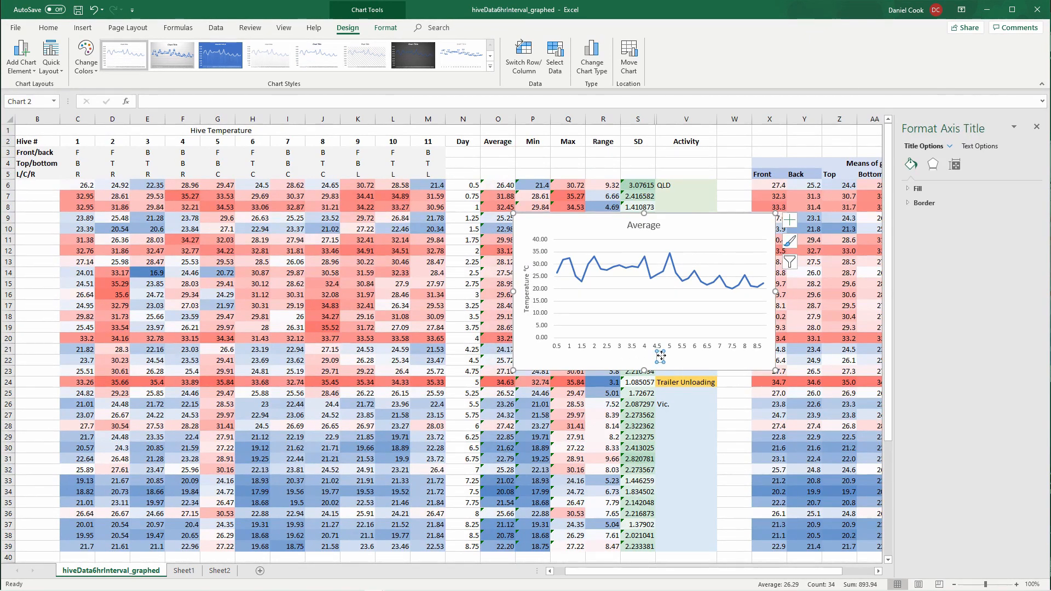
click(661, 357)
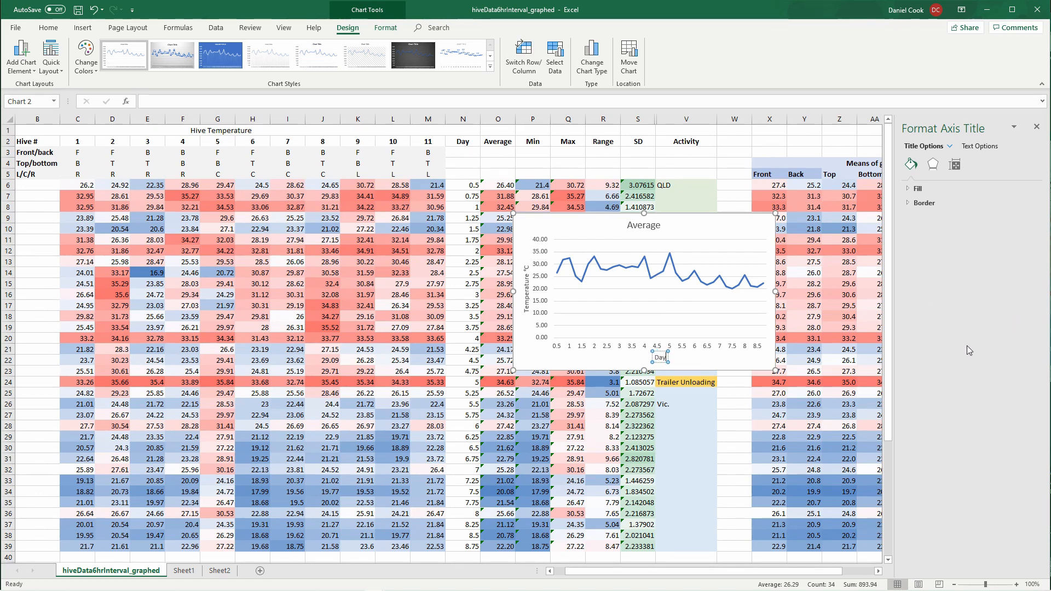
click(714, 218)
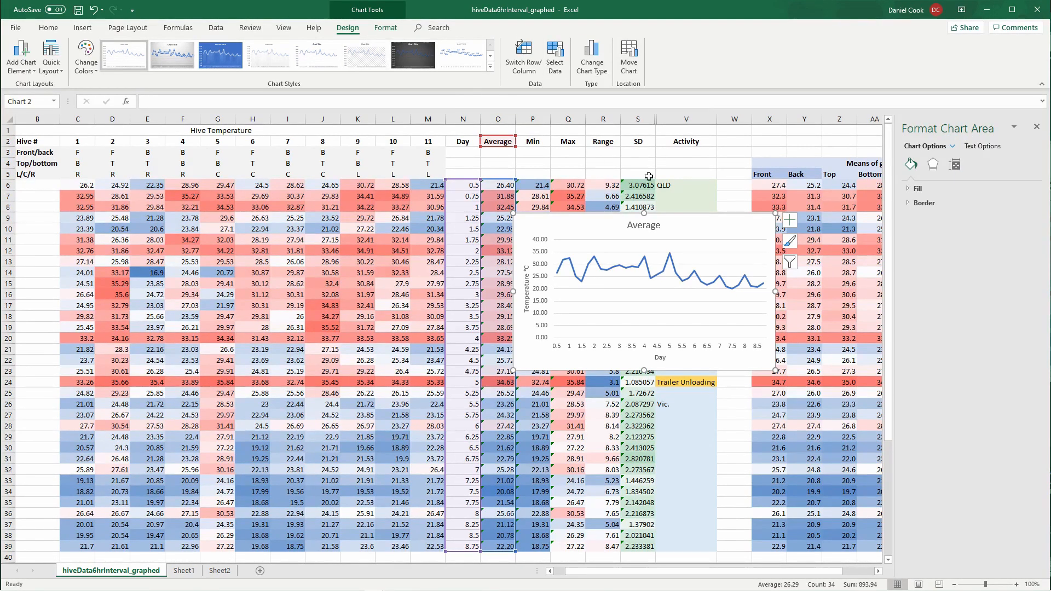
click(389, 28)
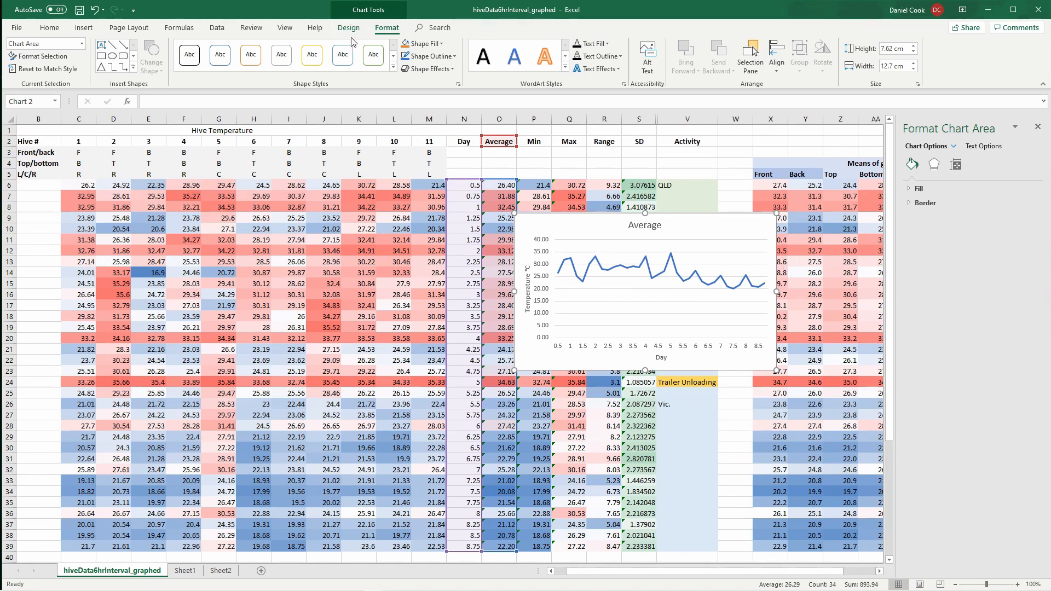
click(348, 27)
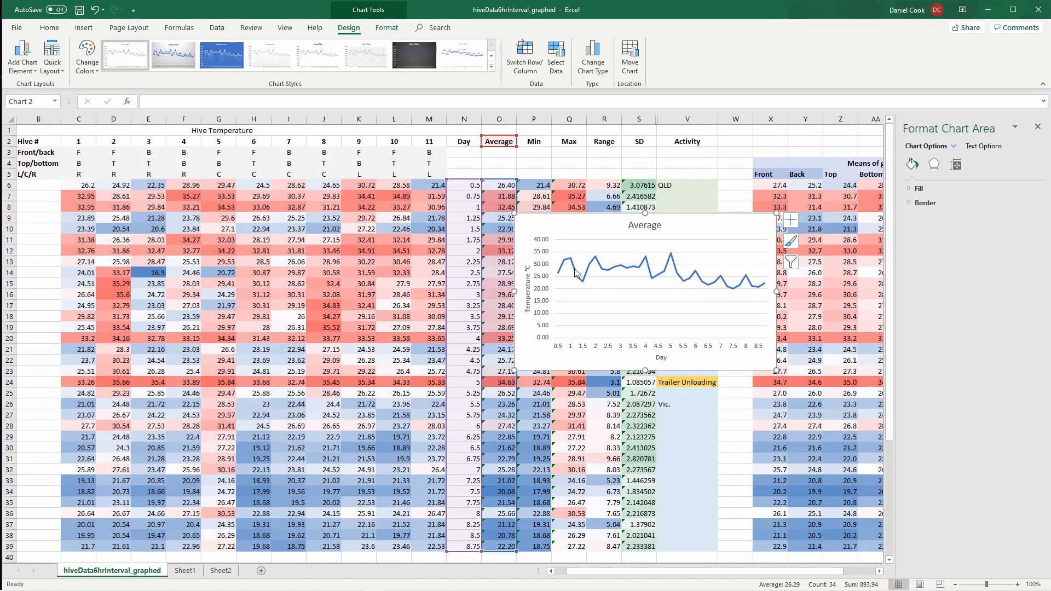
click(955, 148)
click(955, 148)
Move the Average chart over columns E to M, starting near row 4, and deselect it.
drag(658, 213, 339, 156)
click(733, 157)
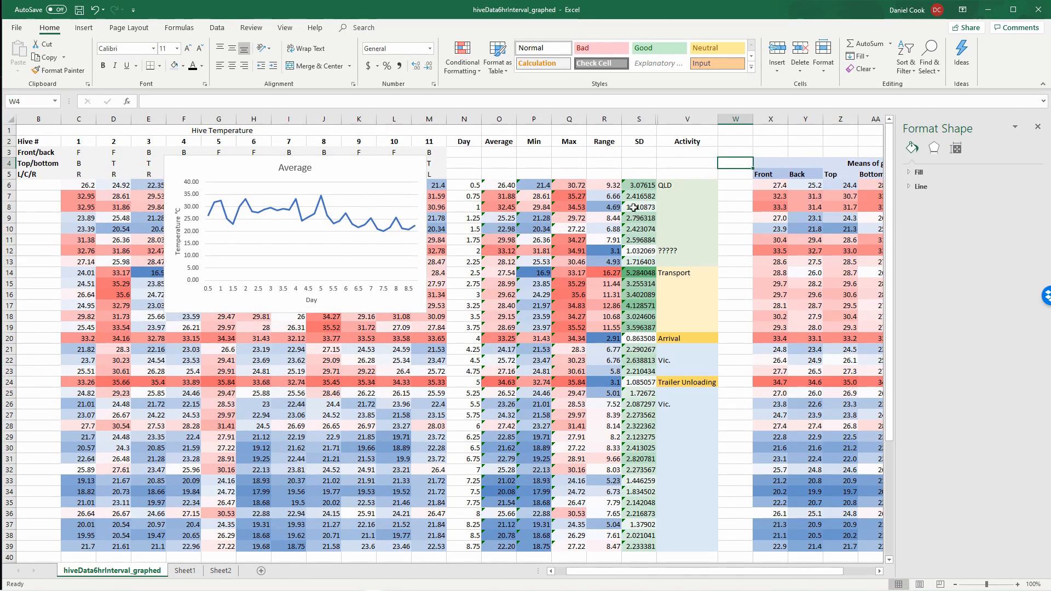
Chart the SD values in S6:S39 as a plain 2-D line beside the Average chart, and delete that new chart.
drag(642, 180, 639, 512)
scroll(547, 274, up, 1)
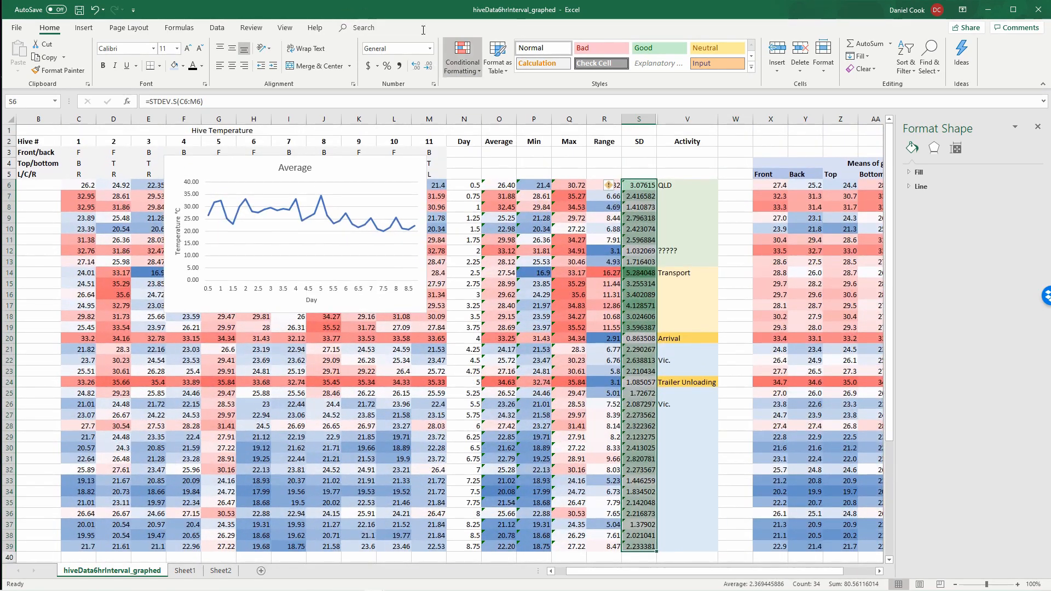
click(84, 28)
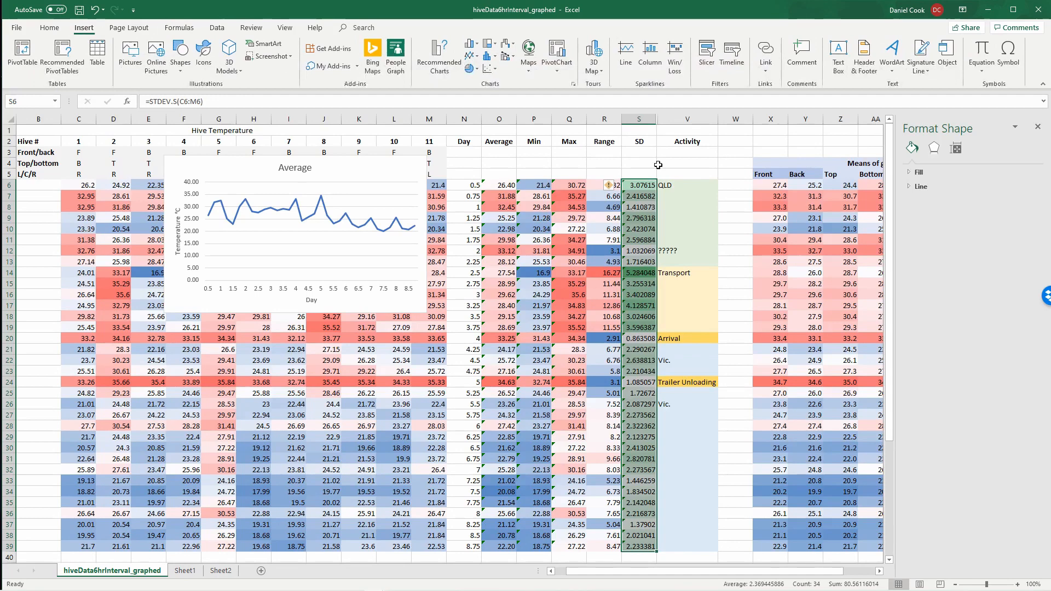
click(473, 57)
click(479, 90)
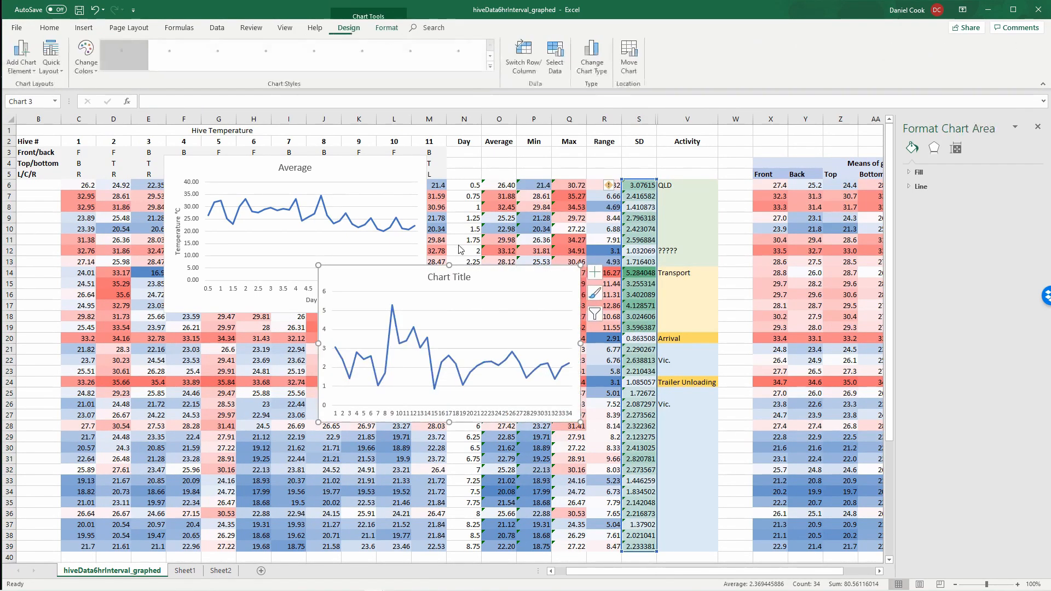
drag(474, 277, 588, 155)
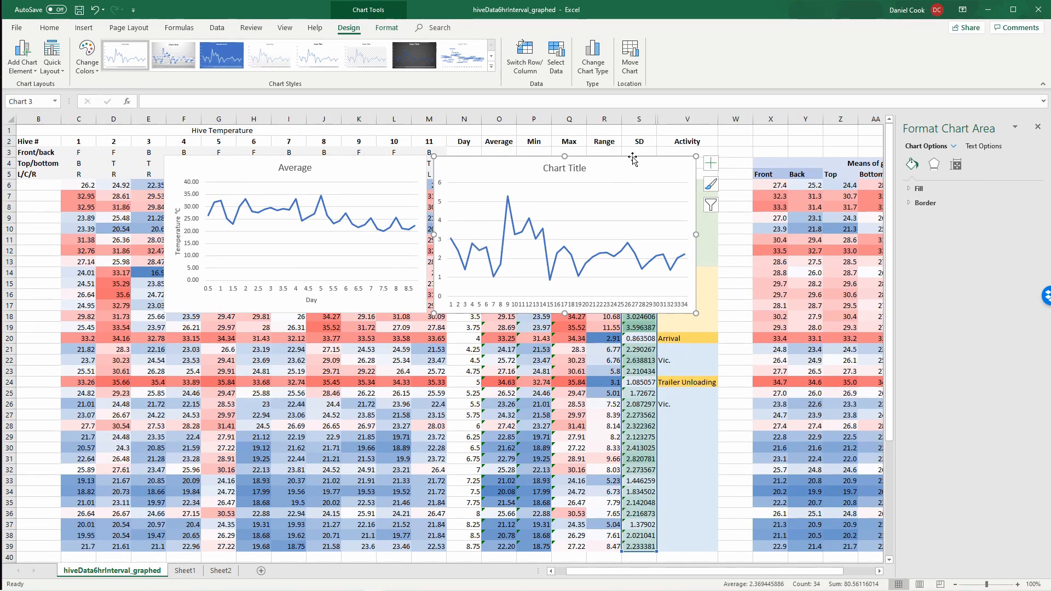
key(Delete)
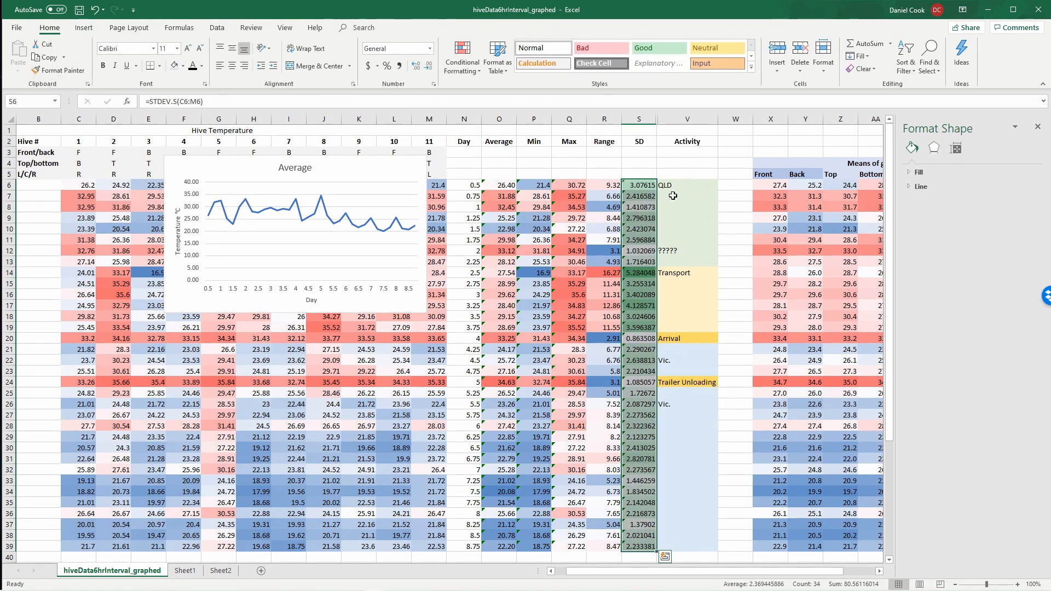
Insert a plain 2-D line chart of O6:O39, R6:R39 and S6:S39 and place it over columns R to AA, starting near row 10.
click(635, 163)
drag(512, 179, 496, 550)
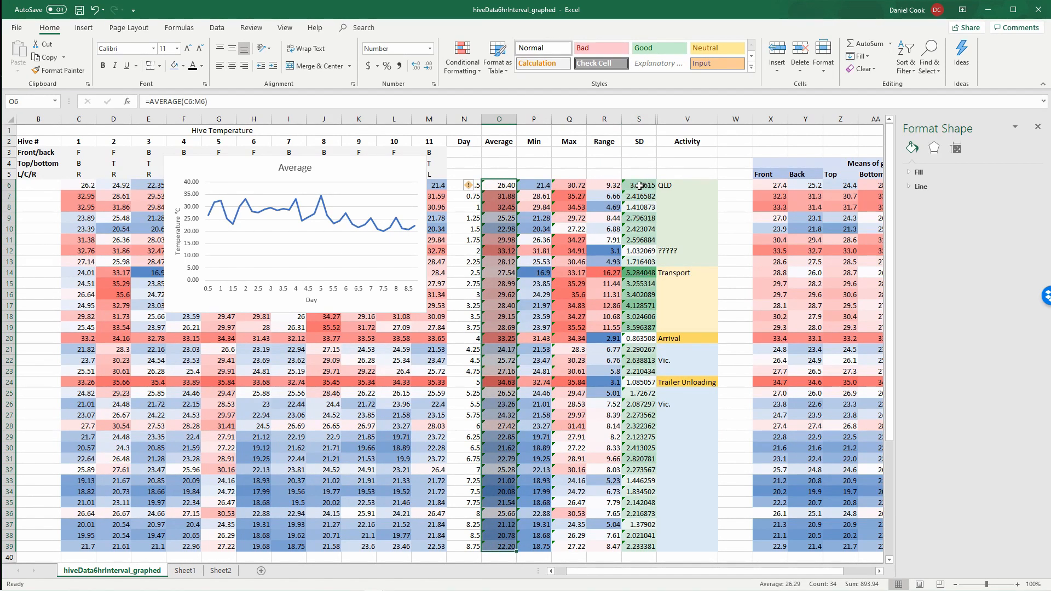
drag(639, 186, 638, 546)
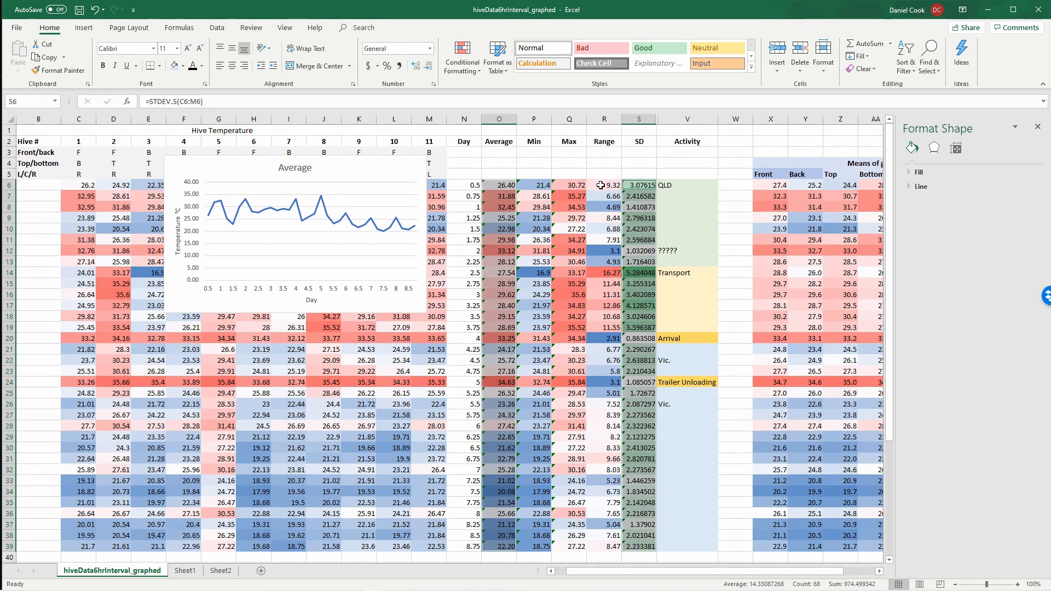
drag(600, 185, 600, 546)
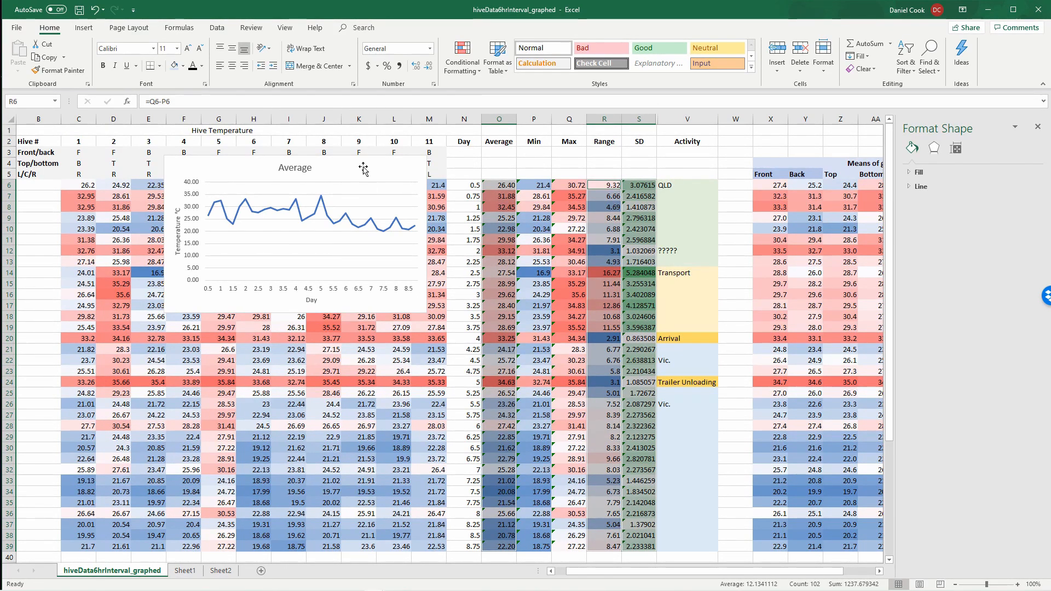
click(83, 27)
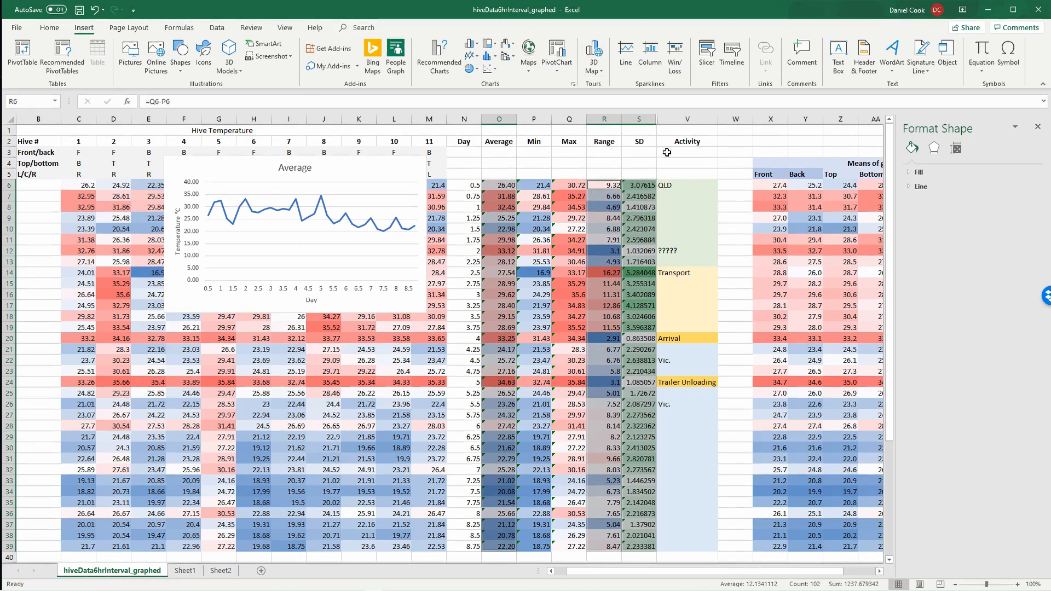
click(471, 56)
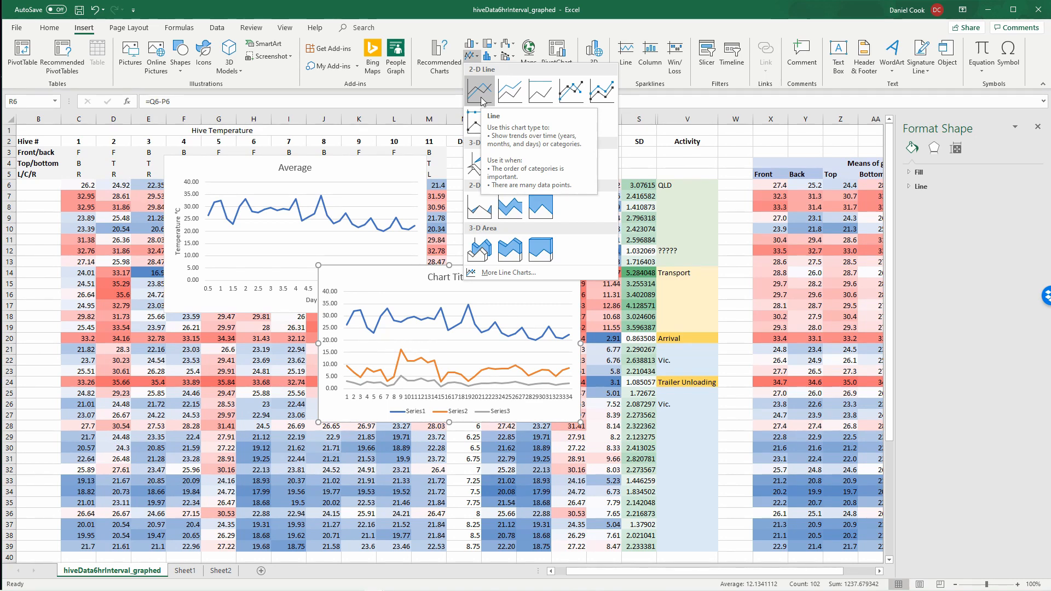
click(481, 101)
drag(514, 268, 681, 246)
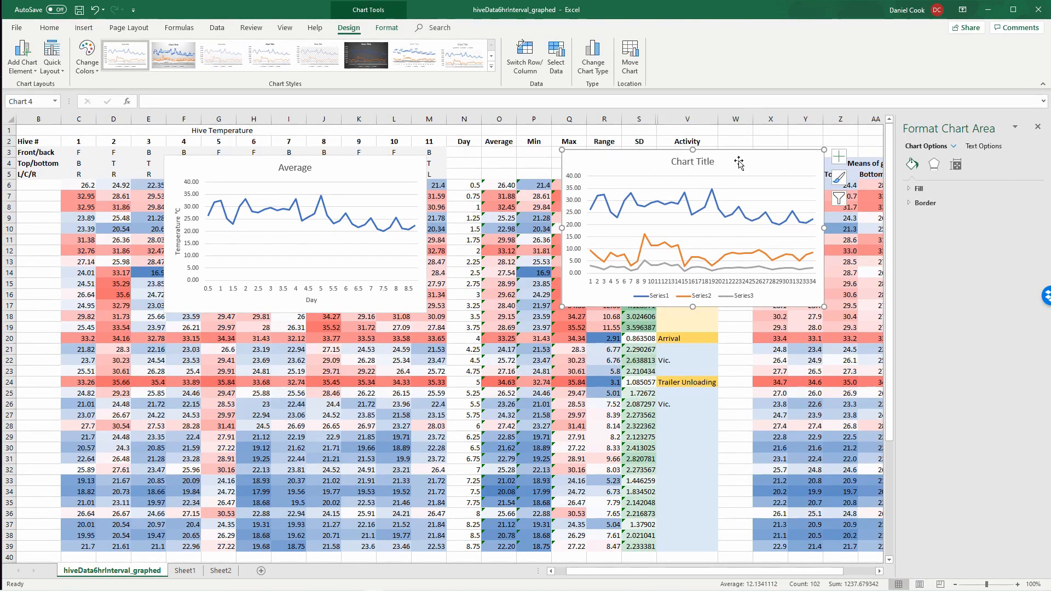
drag(738, 162, 785, 237)
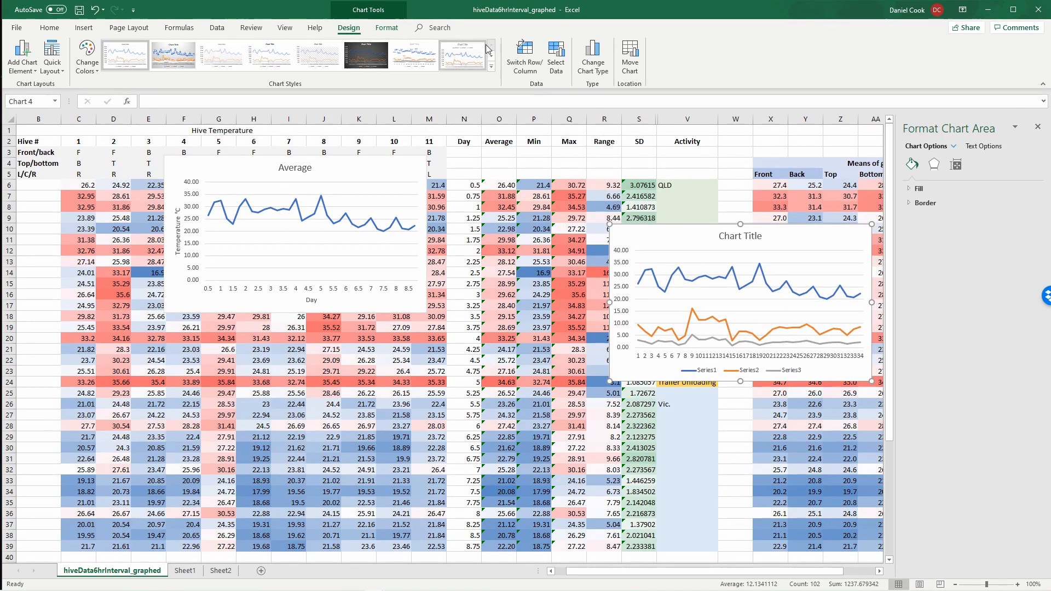
Edit the new chart's data source to name Series1 from the Average header in cell O2.
click(556, 57)
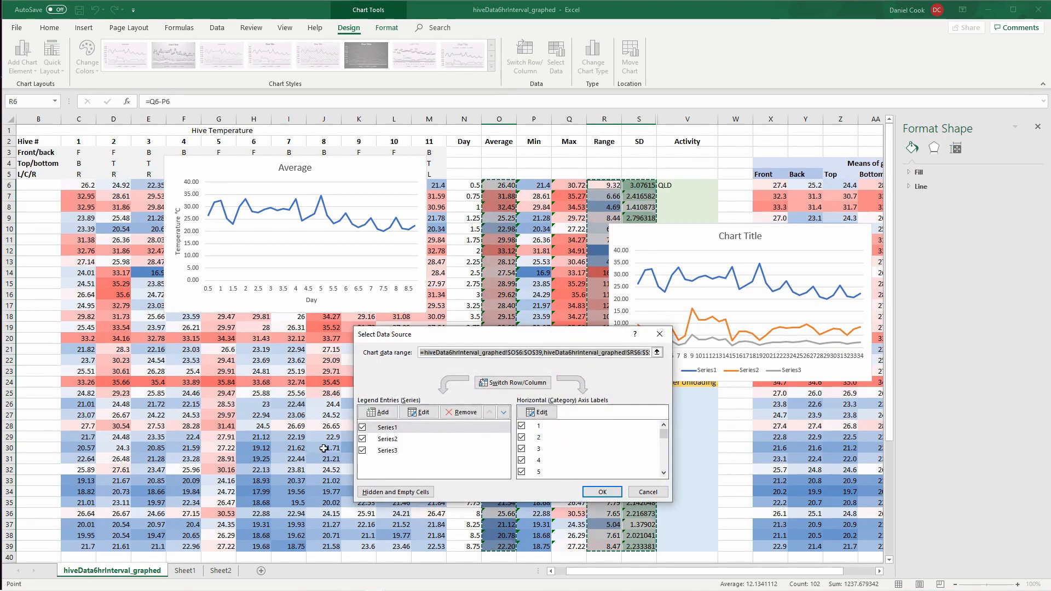
click(420, 426)
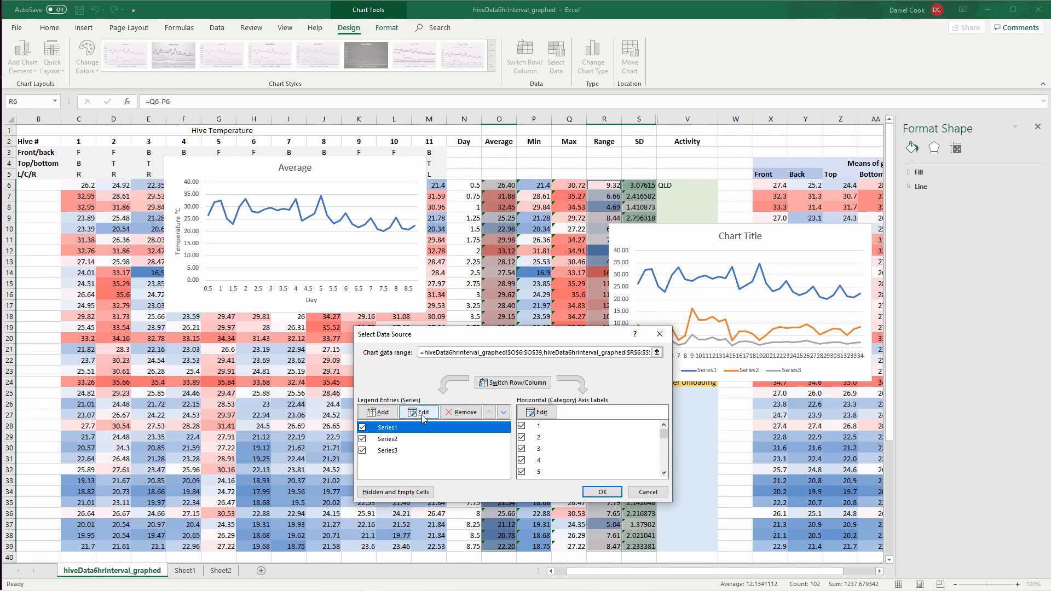
click(419, 415)
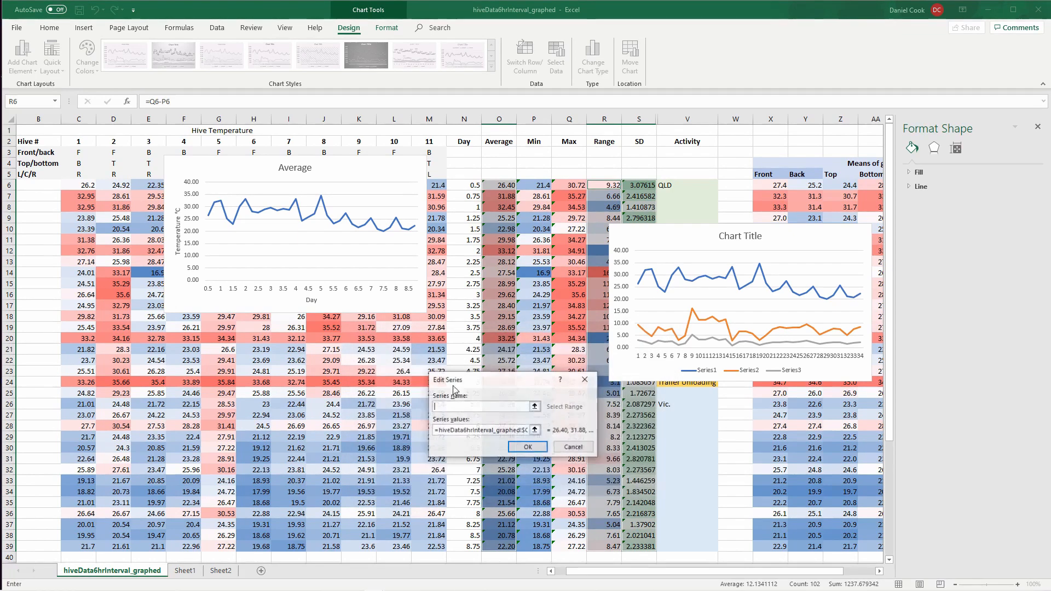
click(496, 142)
click(528, 448)
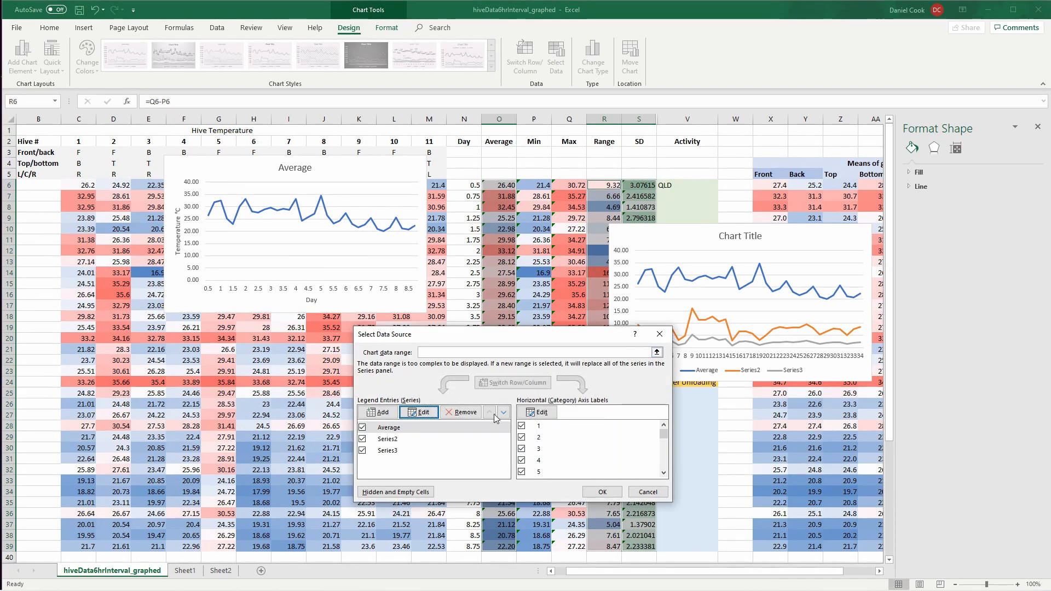
Name Series2 from the Range header in cell R2, keeping R6:R39 as its series values.
click(388, 440)
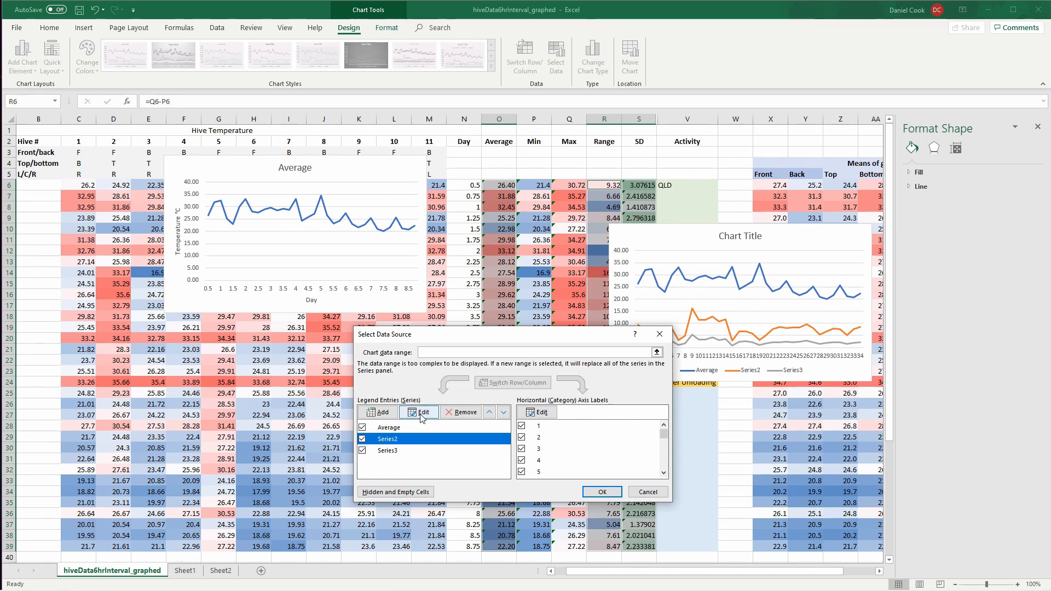
click(396, 432)
click(388, 439)
click(420, 412)
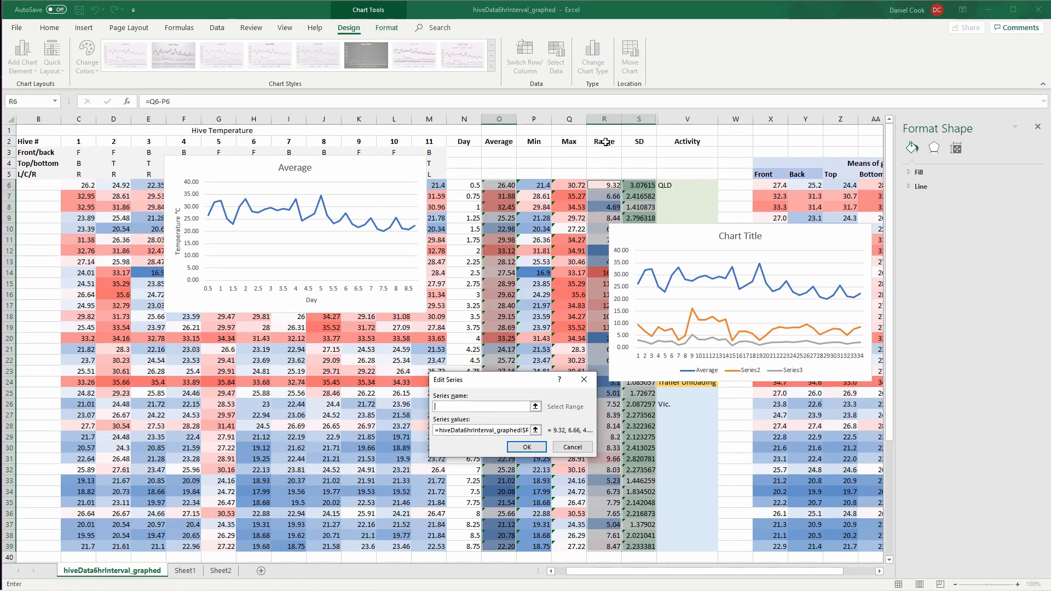
click(531, 429)
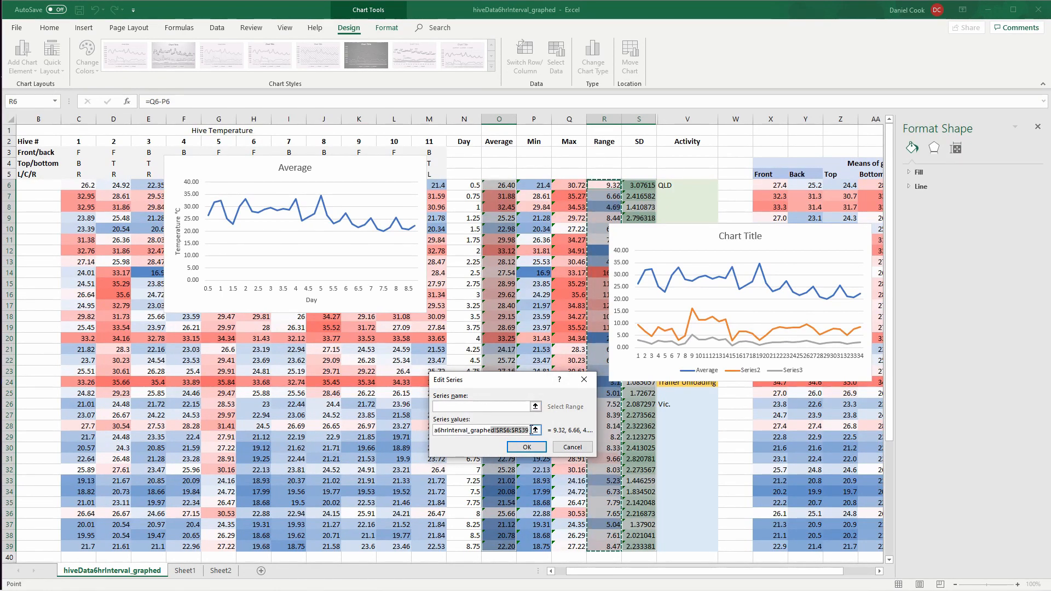
click(521, 430)
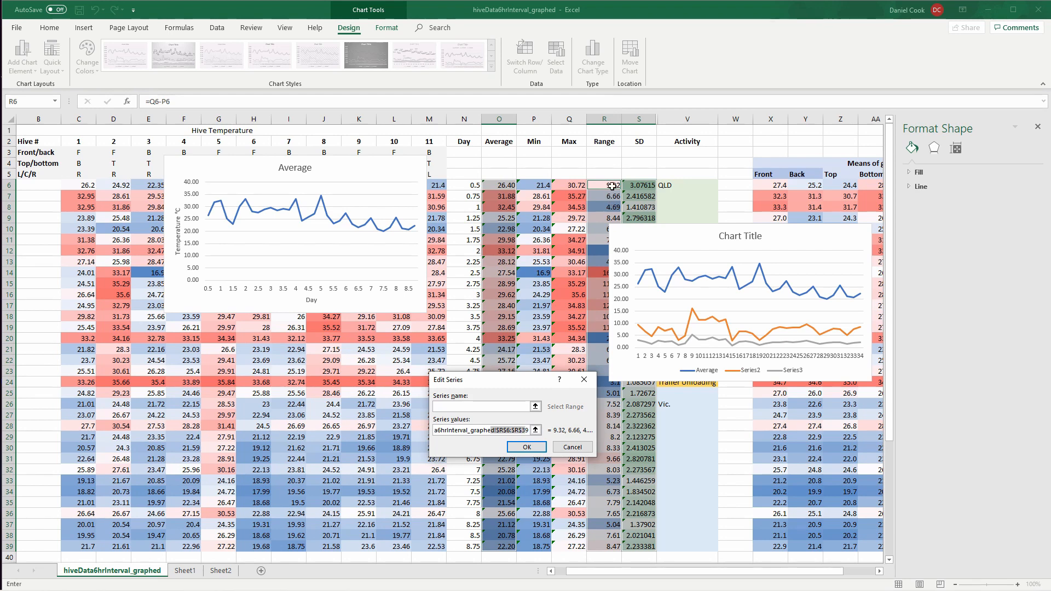
click(493, 410)
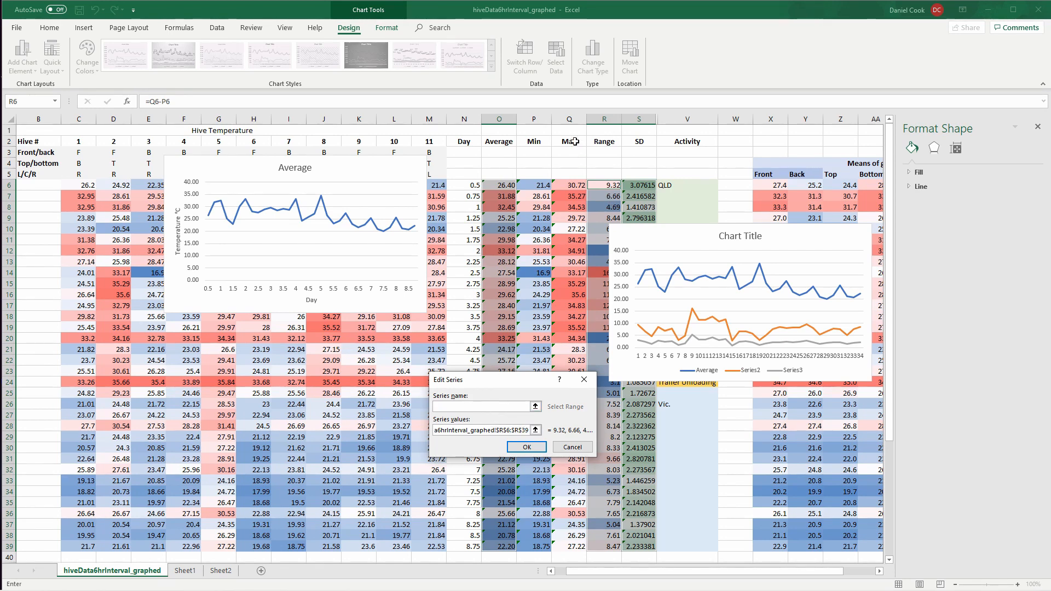
click(604, 143)
click(527, 446)
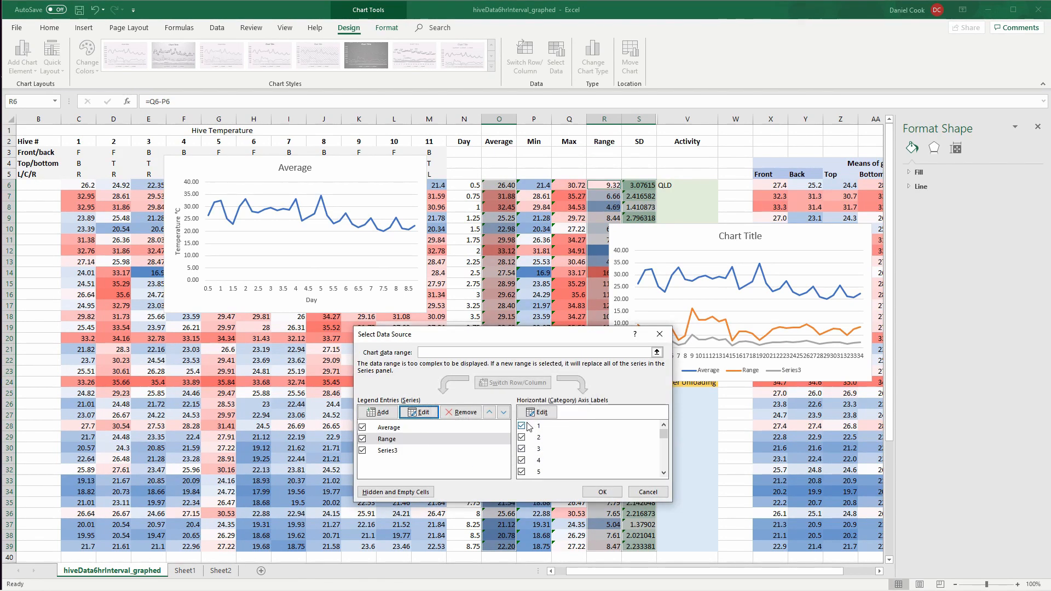
Name Series3 of the combined chart from the SD header in cell S2, keeping its existing series values.
click(387, 451)
click(419, 412)
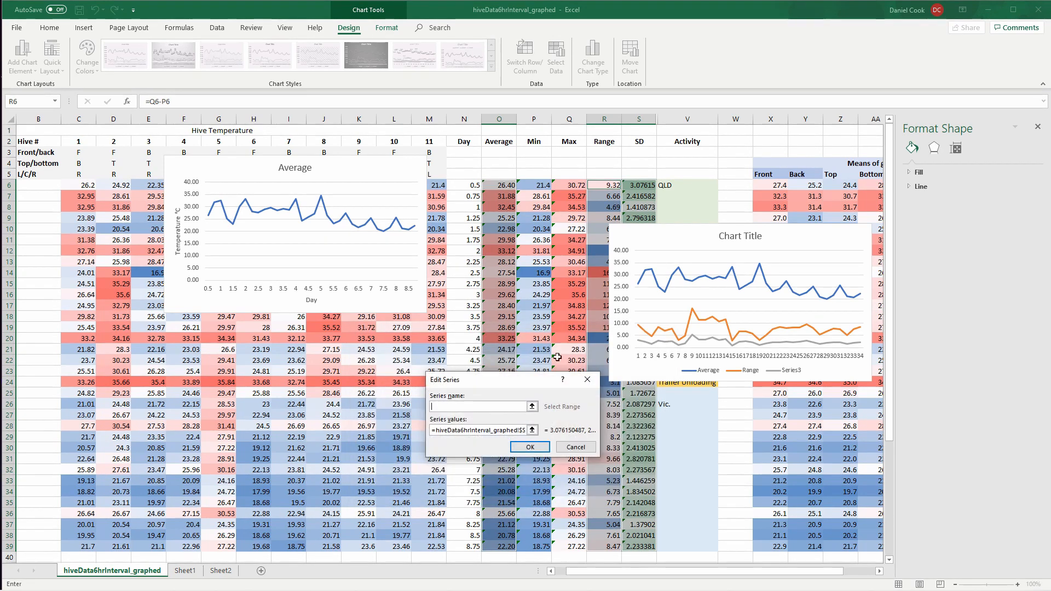
click(640, 142)
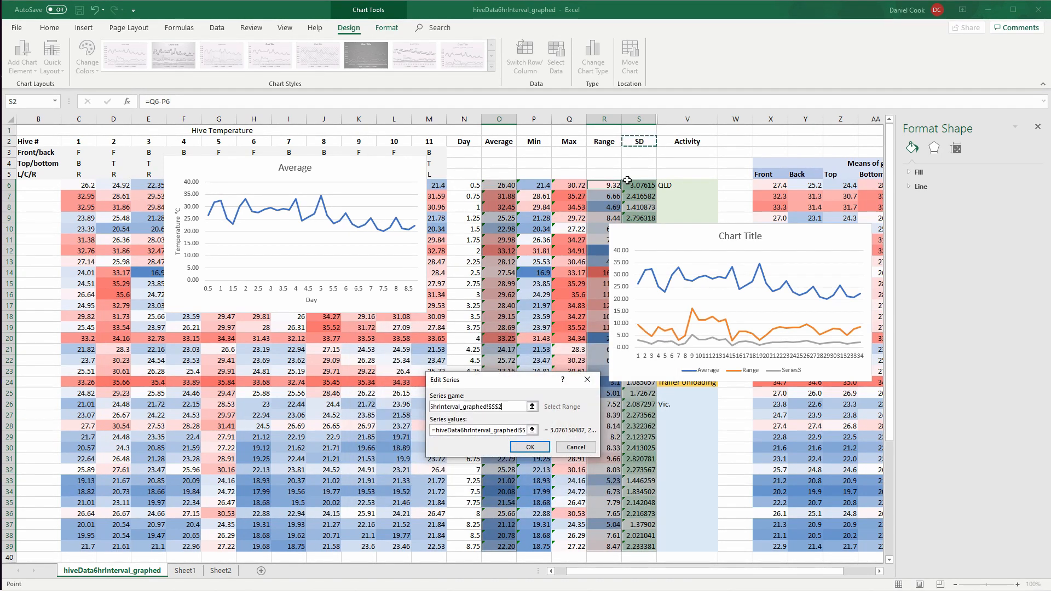
click(530, 447)
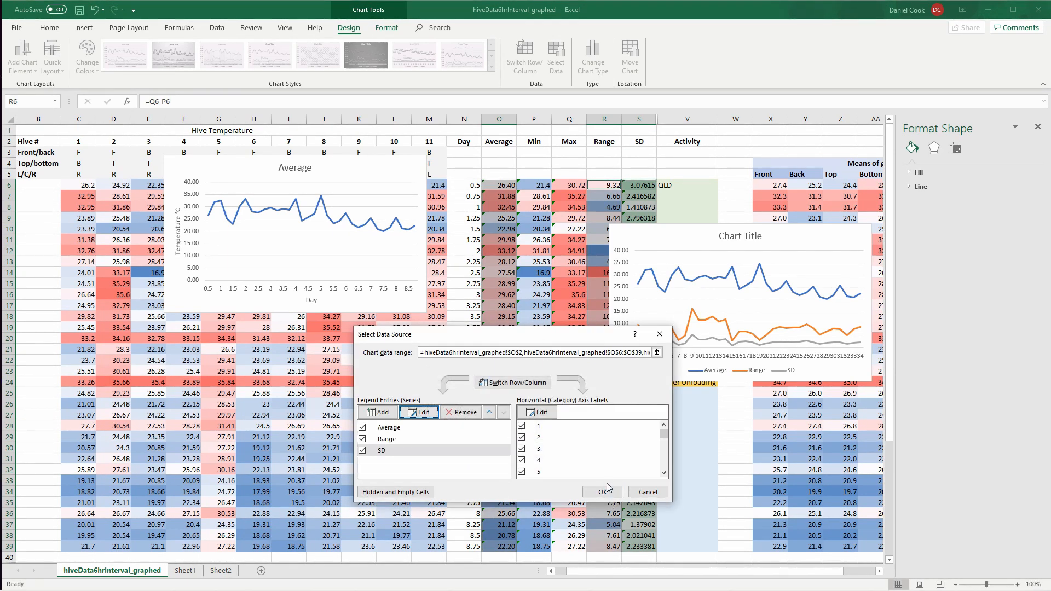
Use the Day values in N6:N39 as the combined chart's horizontal axis labels and enlarge the chart to start near column O, row 5.
click(538, 412)
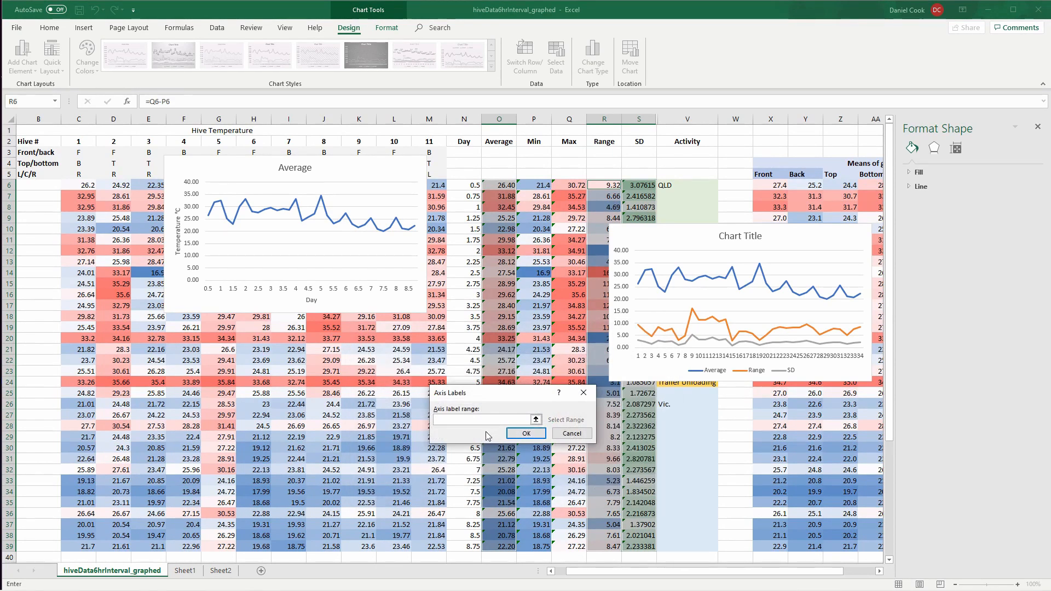
drag(468, 186, 460, 544)
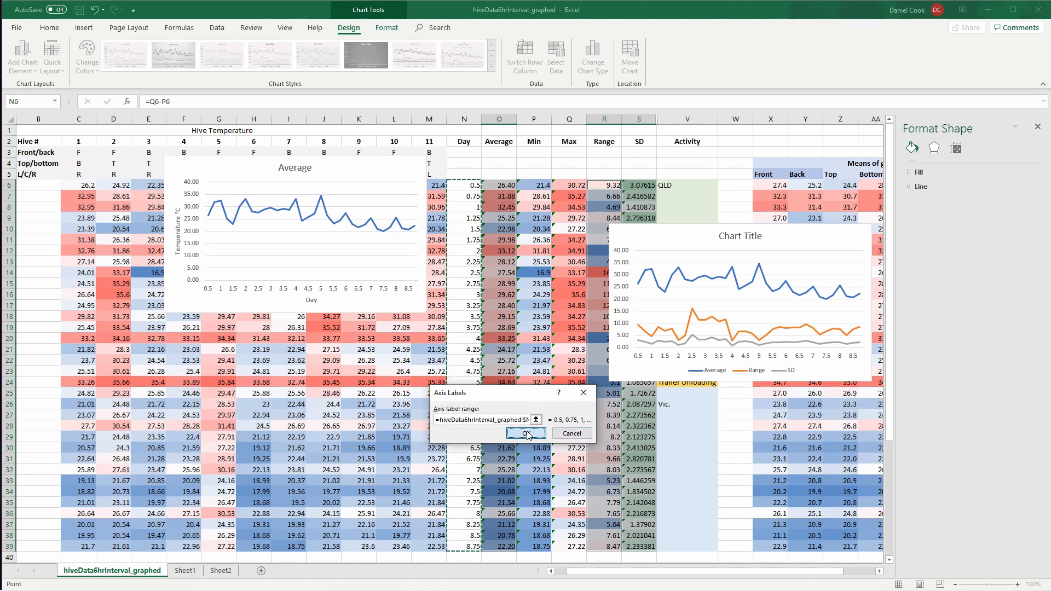
click(526, 433)
click(623, 494)
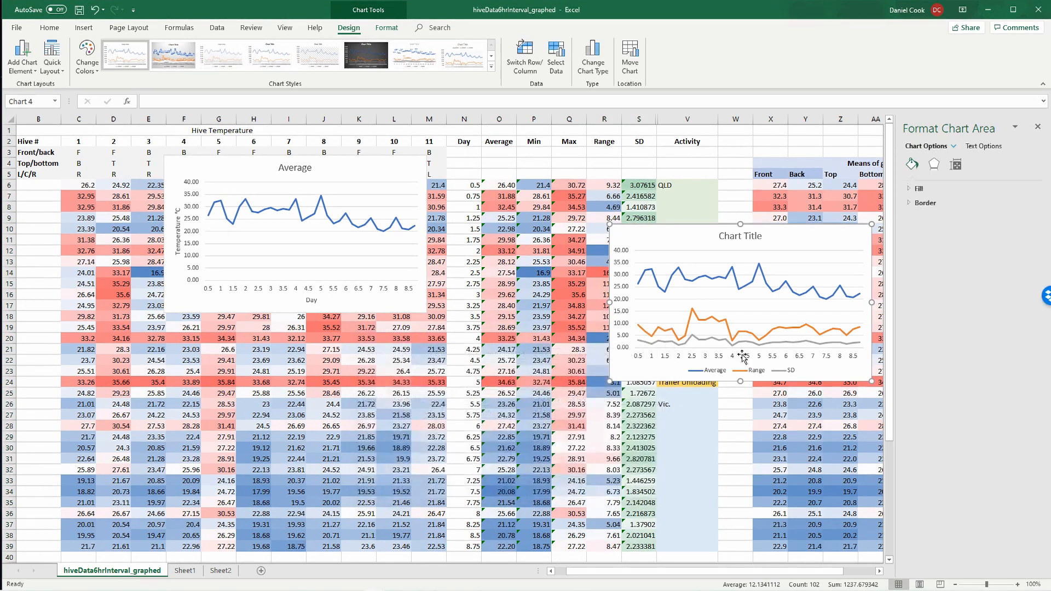
drag(607, 226, 507, 167)
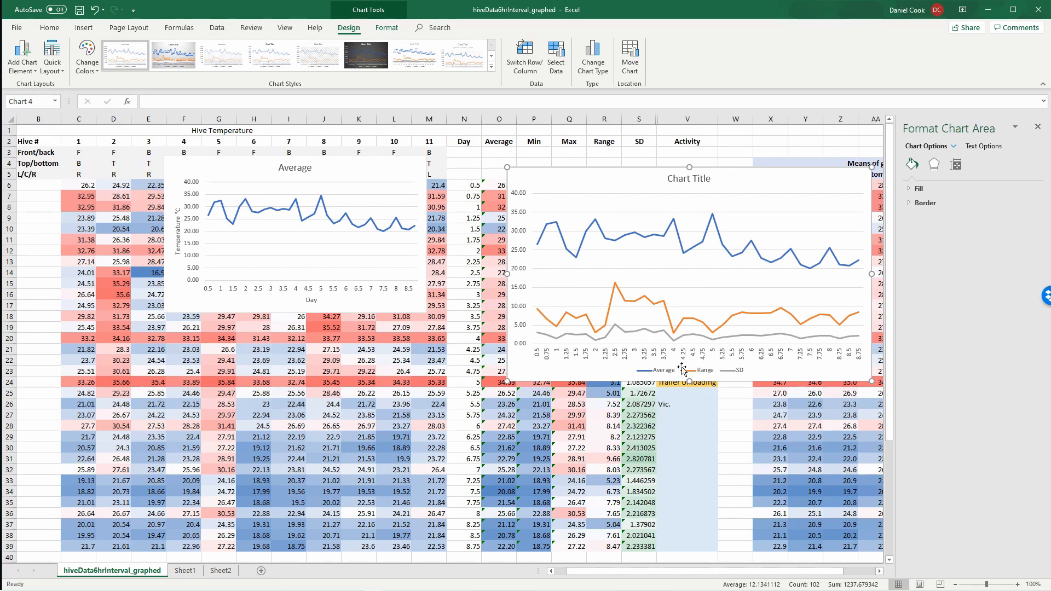